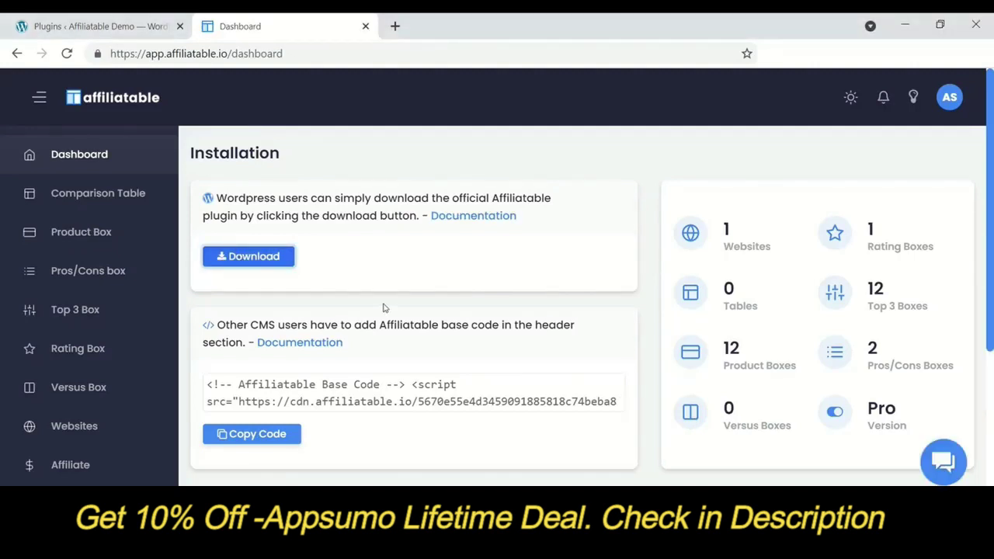
# - In the WordPress admin, upload affiliatable-plugin.zip as a new plugin, install it and activate it
pyautogui.click(151, 19)
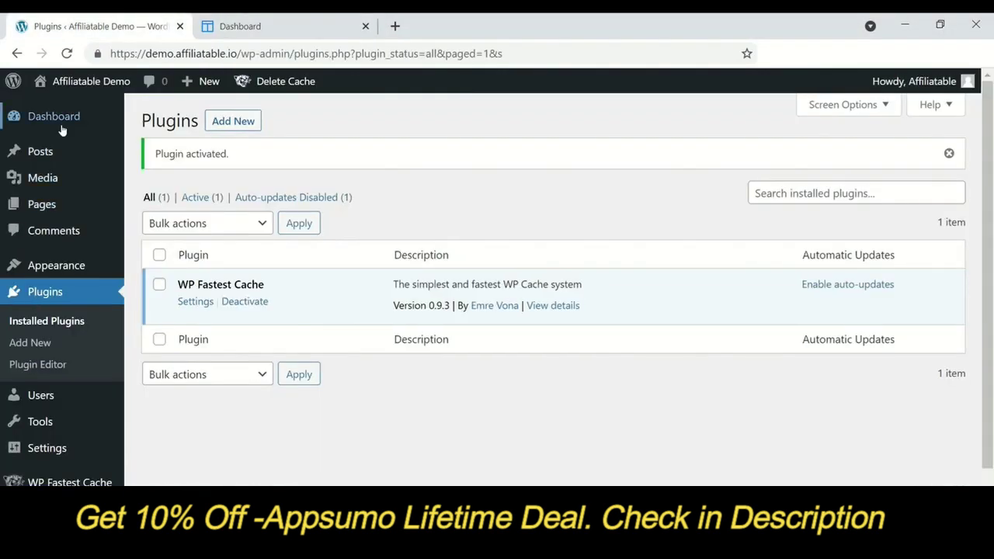
pyautogui.click(42, 292)
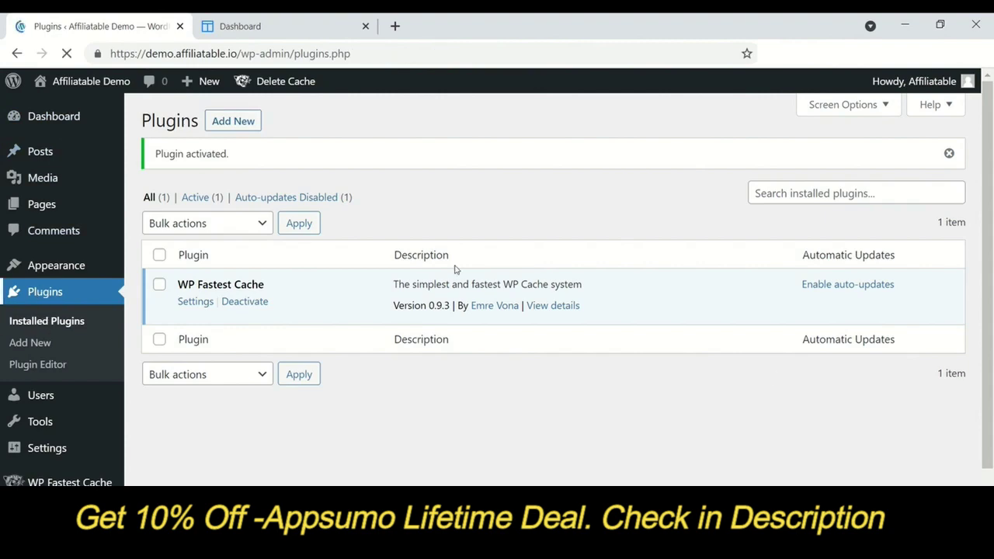
pyautogui.click(233, 125)
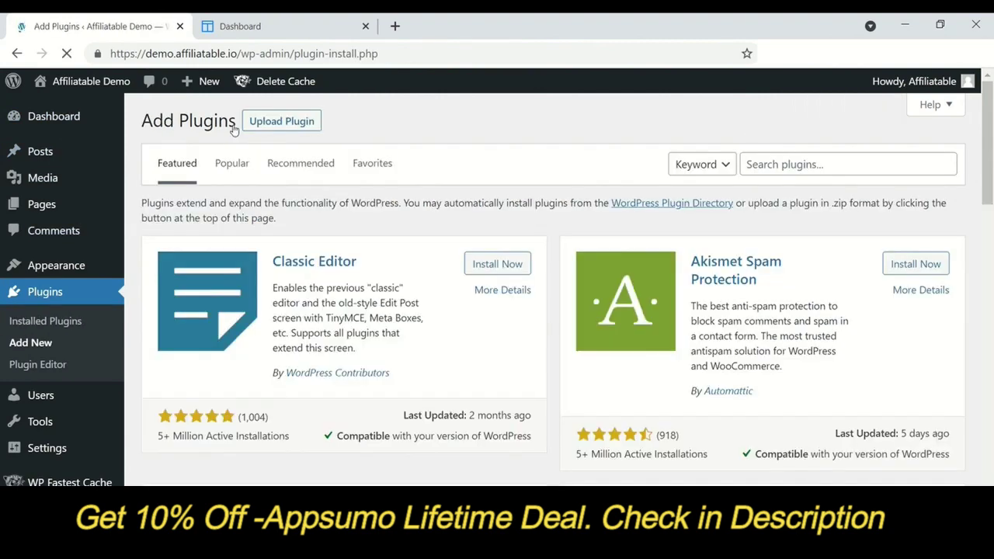
pyautogui.click(284, 122)
pyautogui.click(458, 267)
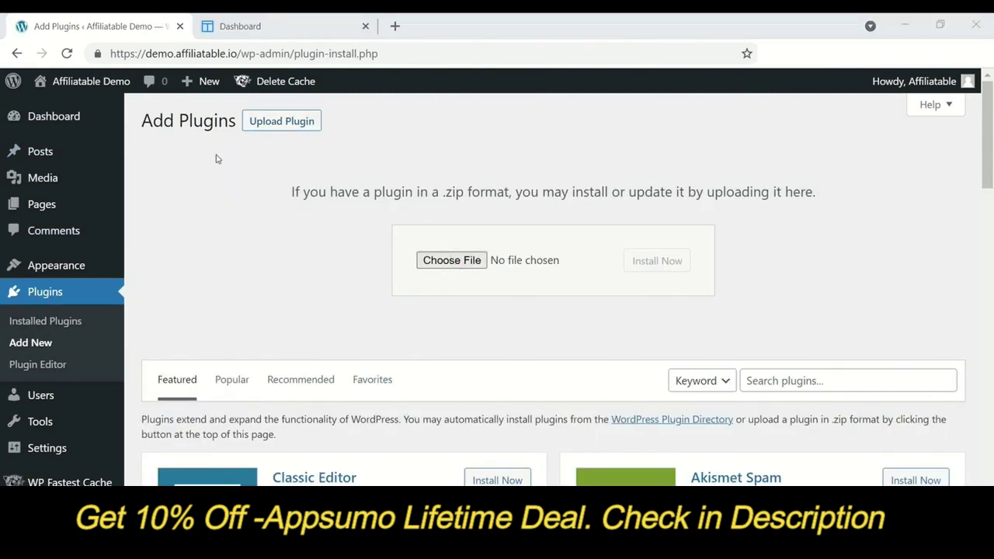
pyautogui.doubleClick(194, 131)
pyautogui.click(658, 264)
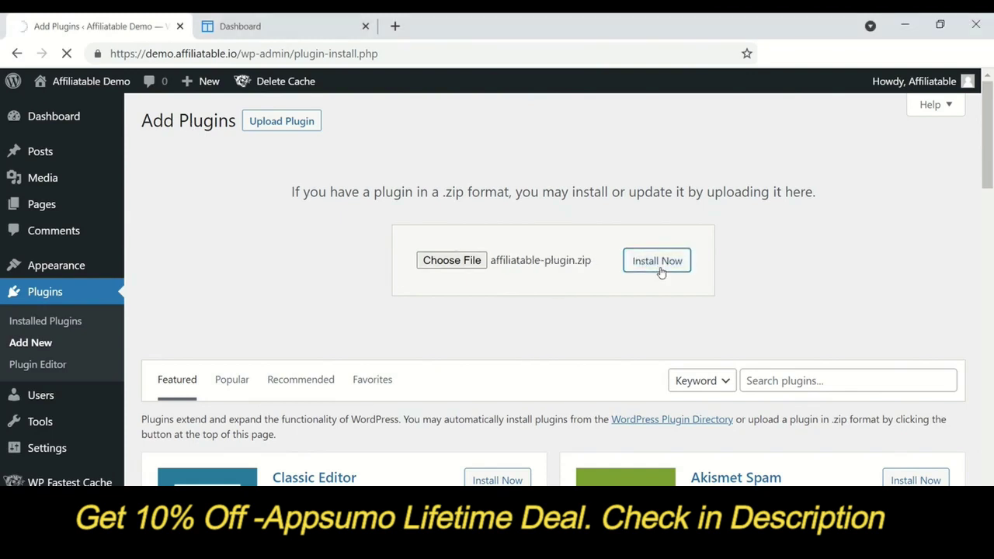
pyautogui.click(180, 233)
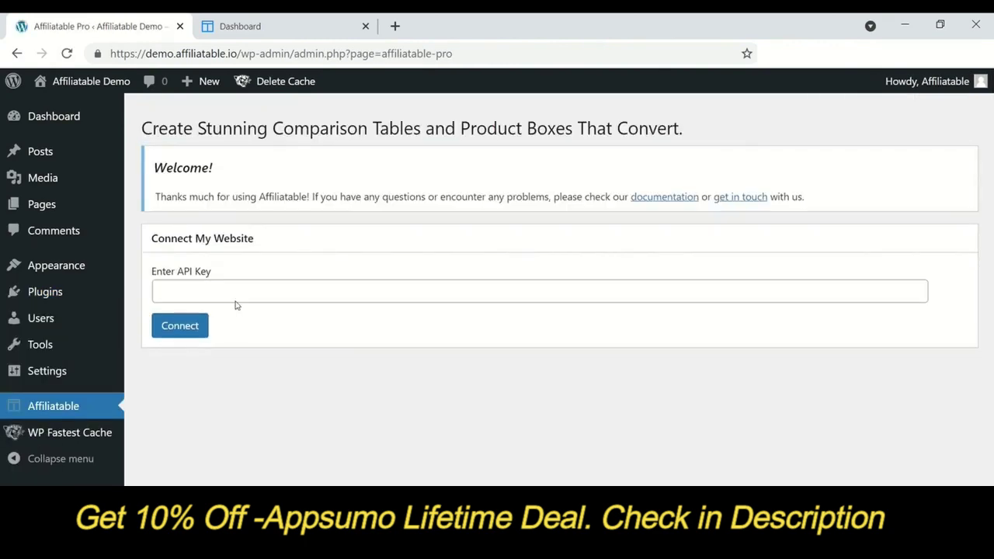
# - Switch to the Affiliatable web app and start a new website entry with the domain Best Reviews
pyautogui.click(236, 300)
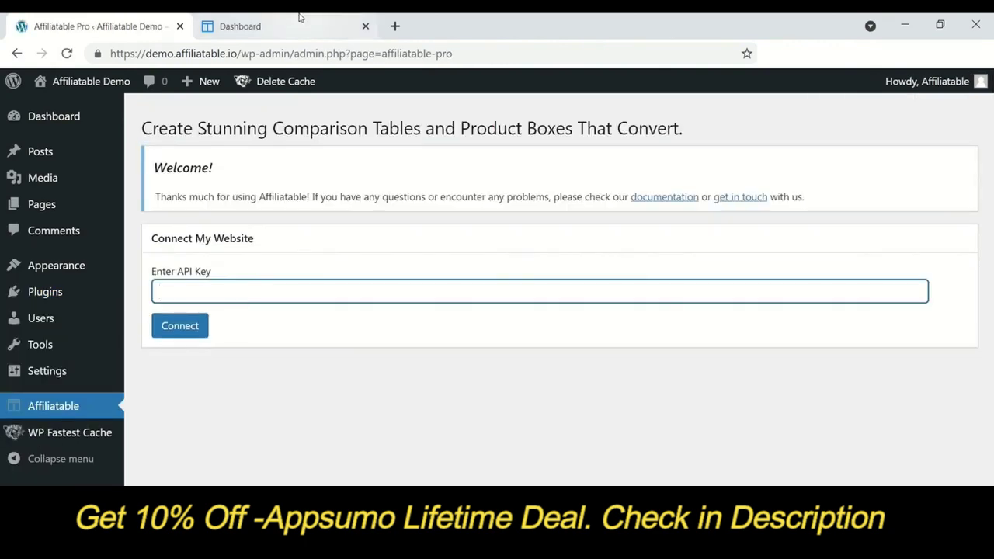
pyautogui.click(287, 26)
pyautogui.scroll(-3, 77, 425)
pyautogui.click(74, 426)
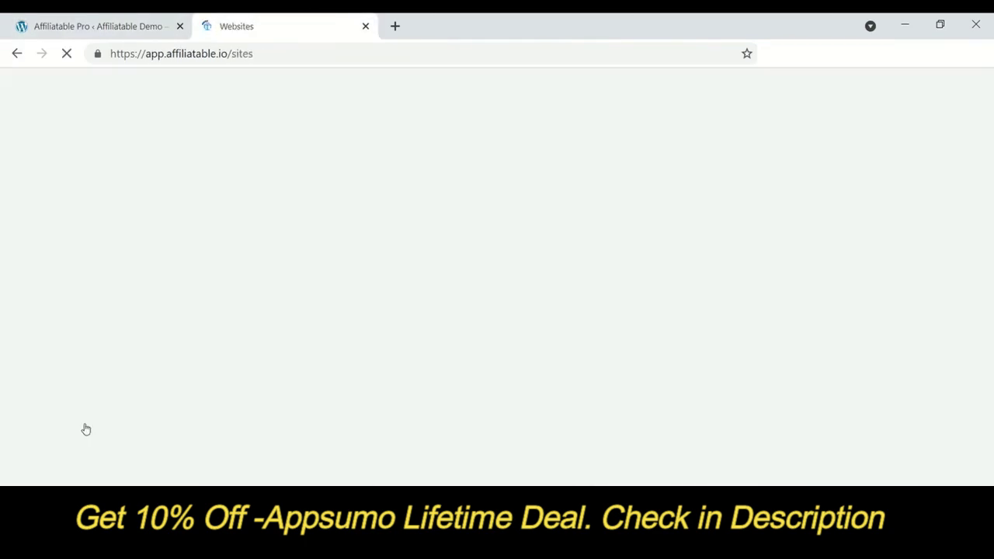
pyautogui.click(935, 198)
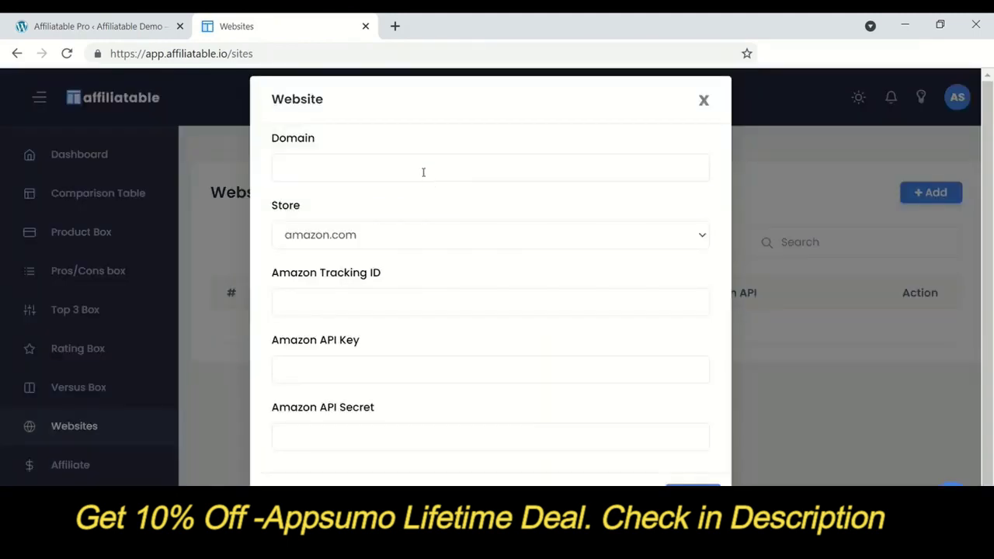
pyautogui.click(422, 169)
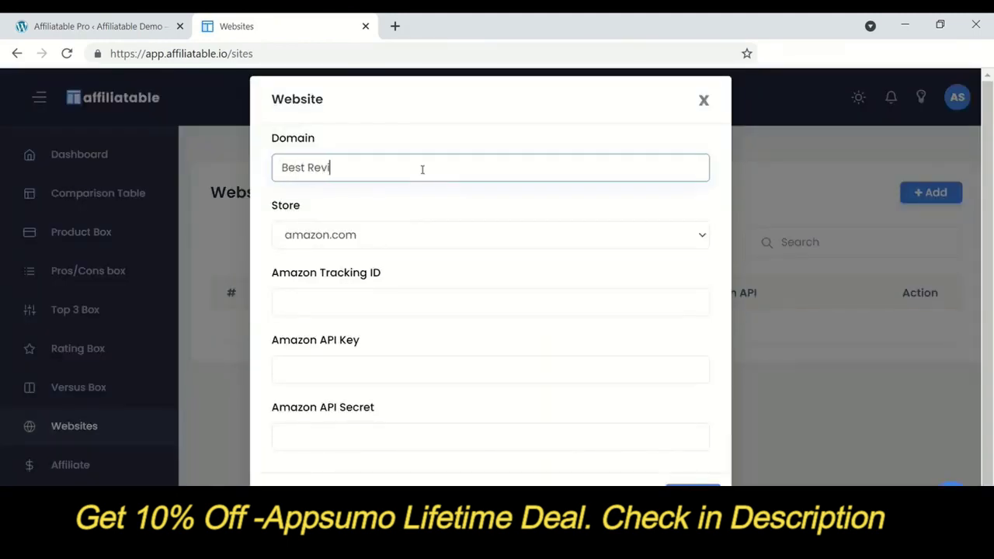
# - Enter the Amazon tracking ID, Amazon API key and Amazon API secret for the website and save the entry
pyautogui.click(435, 306)
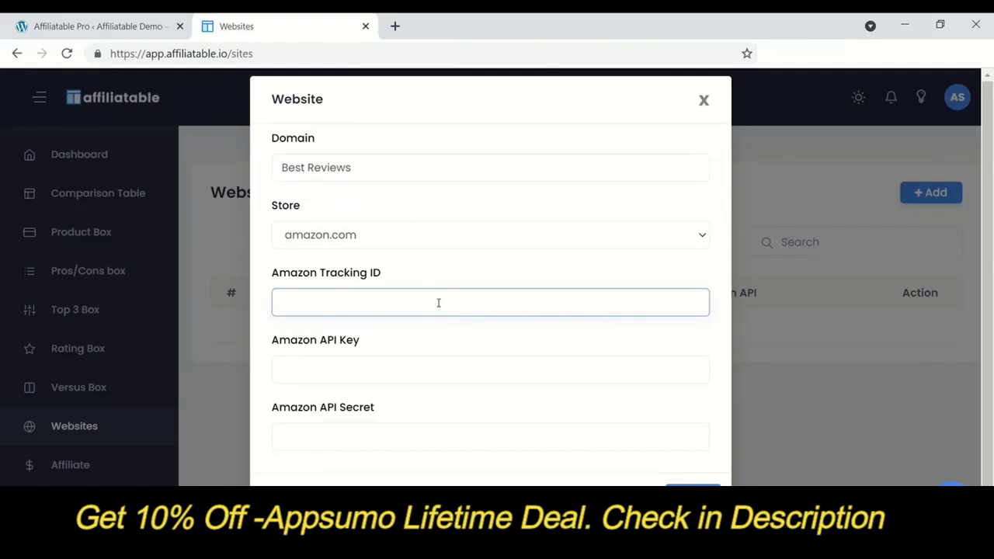
pyautogui.write('get')
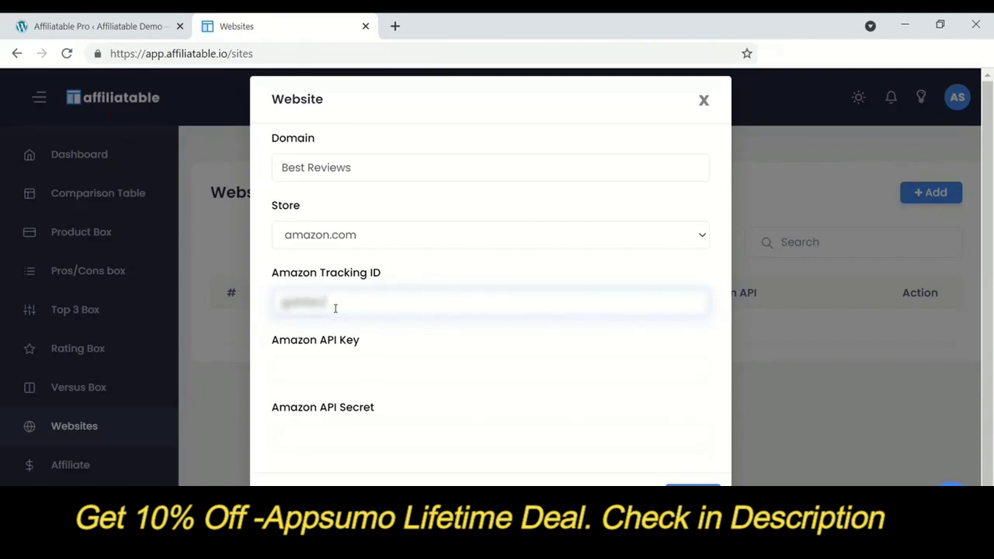
pyautogui.hotkey('alt', 'Tab')
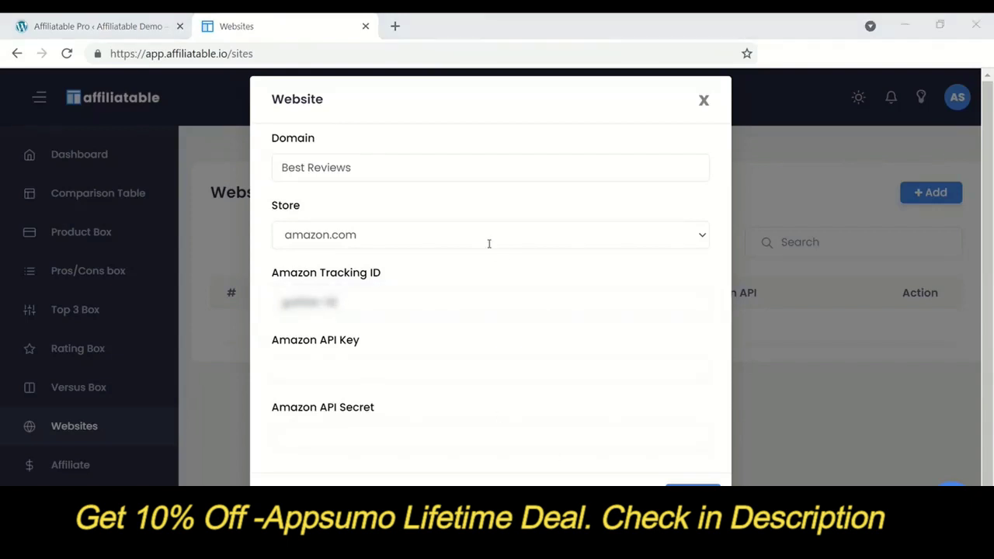
pyautogui.hotkey('alt', 'Tab')
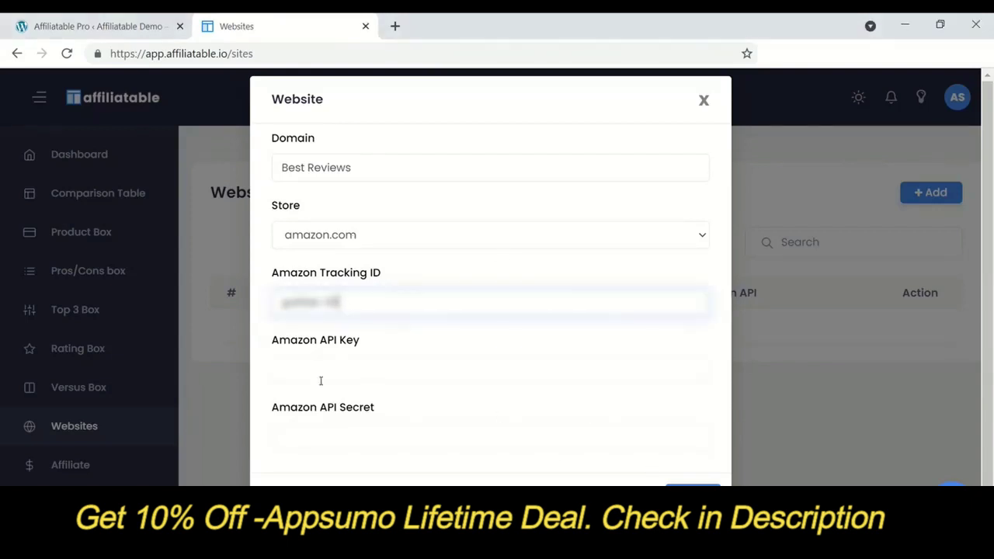
pyautogui.click(316, 366)
pyautogui.hotkey('ctrl', 'v')
pyautogui.hotkey('alt', 'Tab')
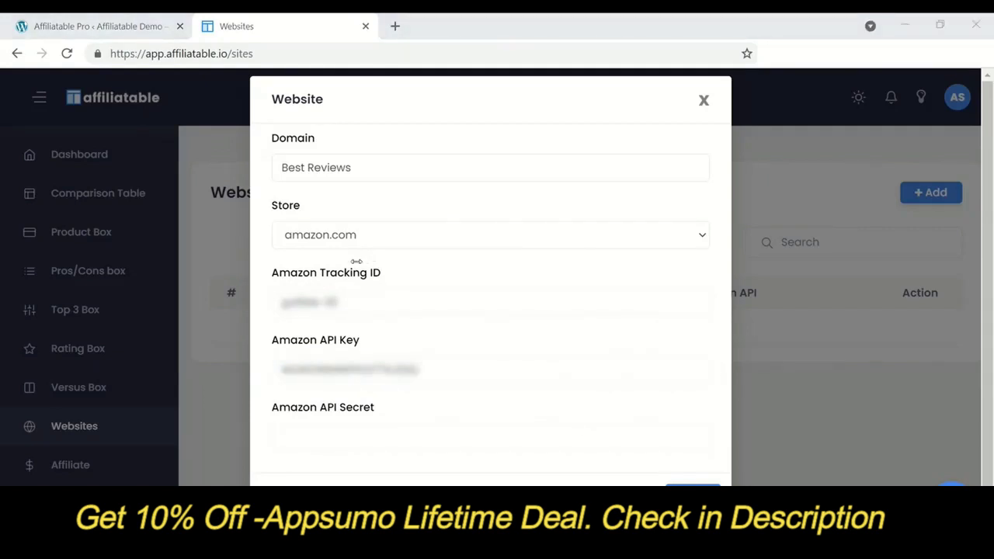
pyautogui.hotkey('alt', 'Tab')
pyautogui.click(382, 435)
pyautogui.hotkey('ctrl', 'v')
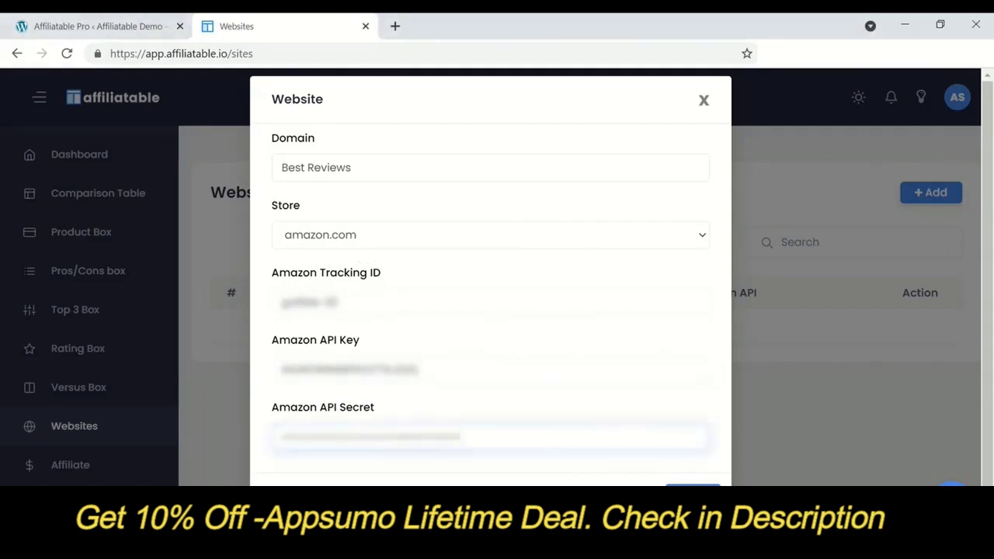
pyautogui.click(693, 494)
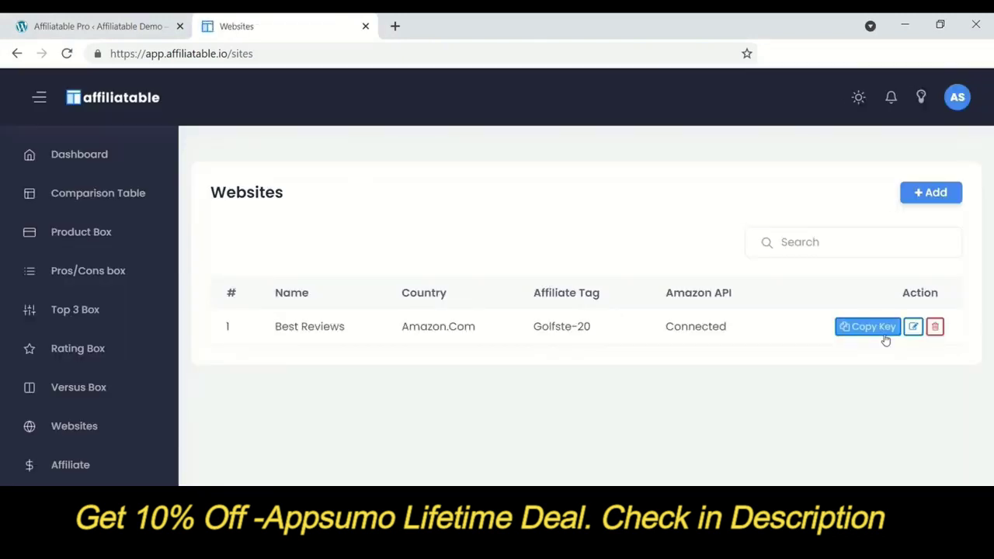
# - Copy the Best Reviews website key, paste it as the API key in the WordPress plugin and connect the site
pyautogui.click(885, 329)
pyautogui.click(23, 15)
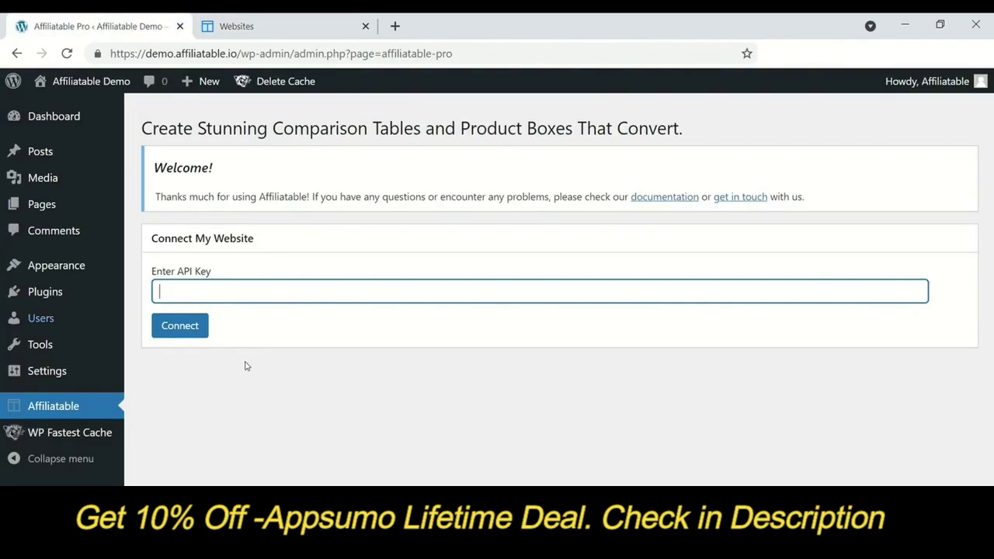
pyautogui.click(270, 293)
pyautogui.hotkey('ctrl', 'v')
pyautogui.click(189, 332)
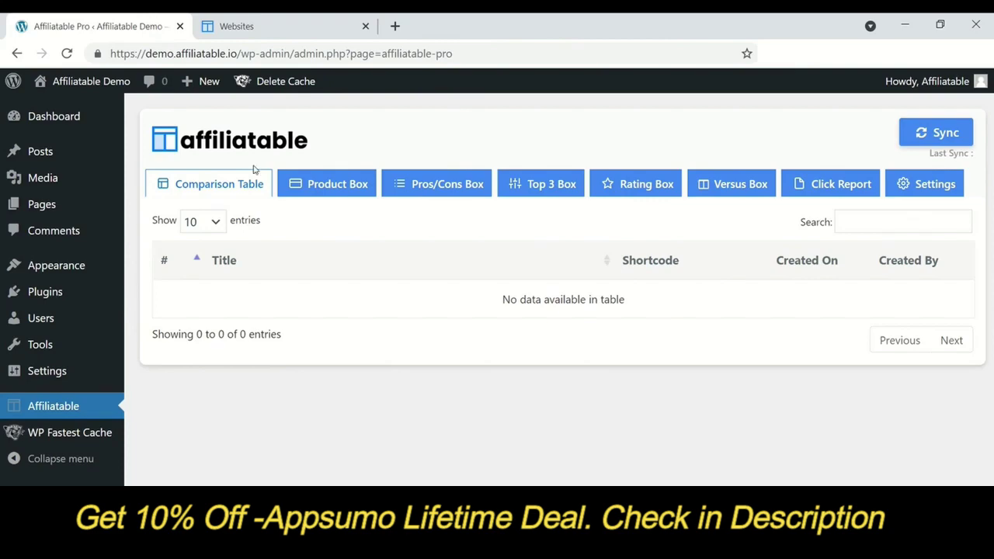
# - In the Affiliatable web app, start a new comparison table for the Best Reviews website with the post title Best Gaming Mouse
pyautogui.click(297, 17)
pyautogui.click(94, 194)
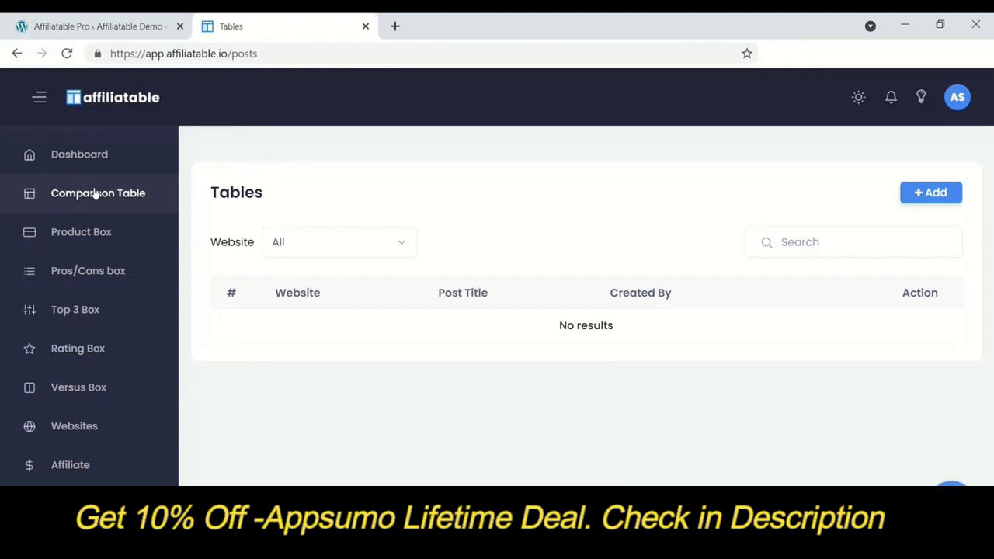
pyautogui.click(929, 196)
pyautogui.click(528, 180)
pyautogui.click(510, 212)
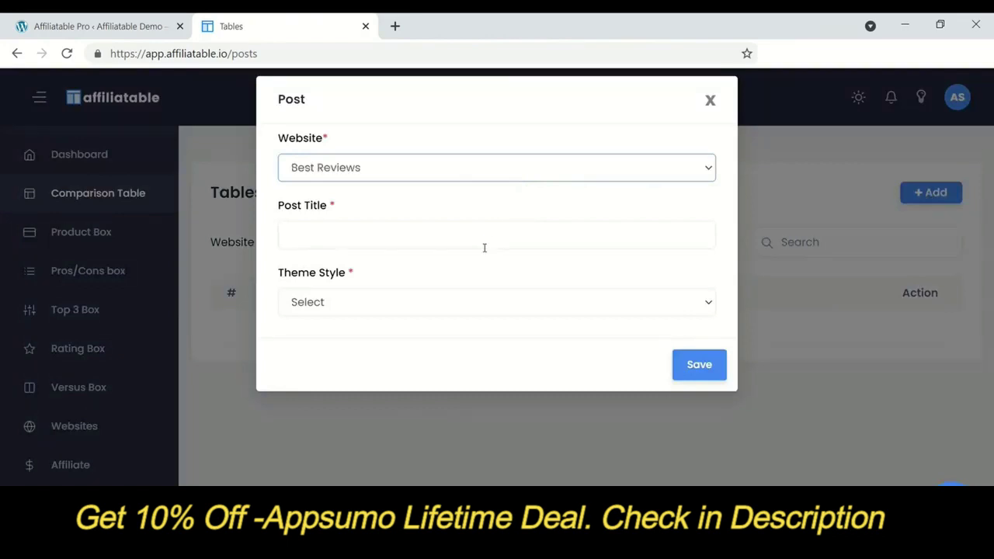
pyautogui.click(484, 248)
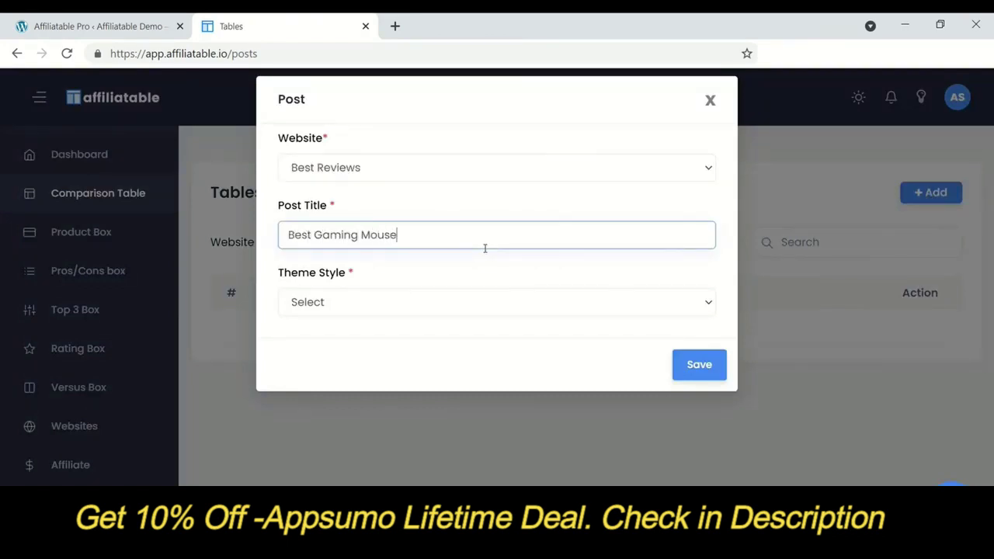
# - Set the comparison table's theme style to Table 2 and save the table
pyautogui.click(464, 302)
pyautogui.click(441, 338)
pyautogui.click(417, 374)
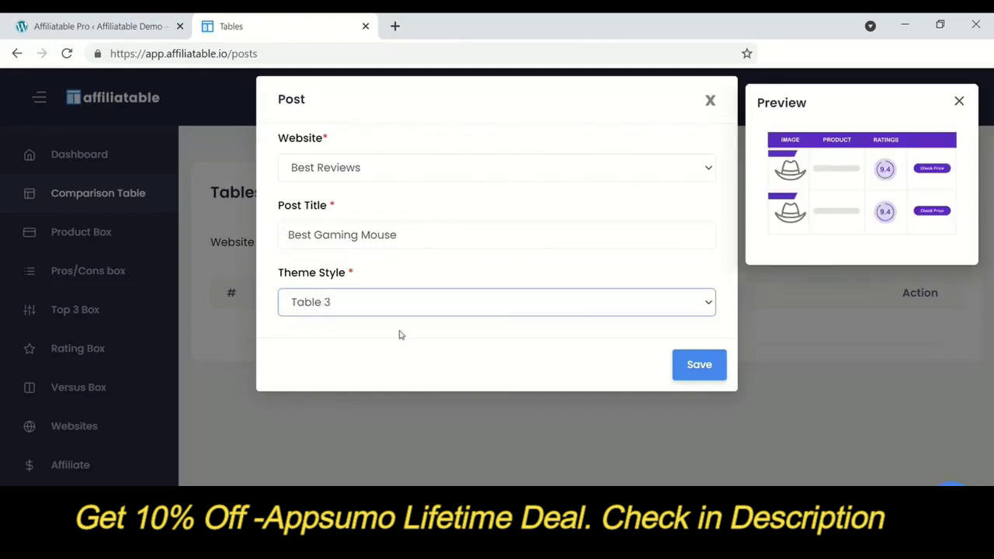
pyautogui.click(385, 390)
pyautogui.press('Up')
pyautogui.press('Up')
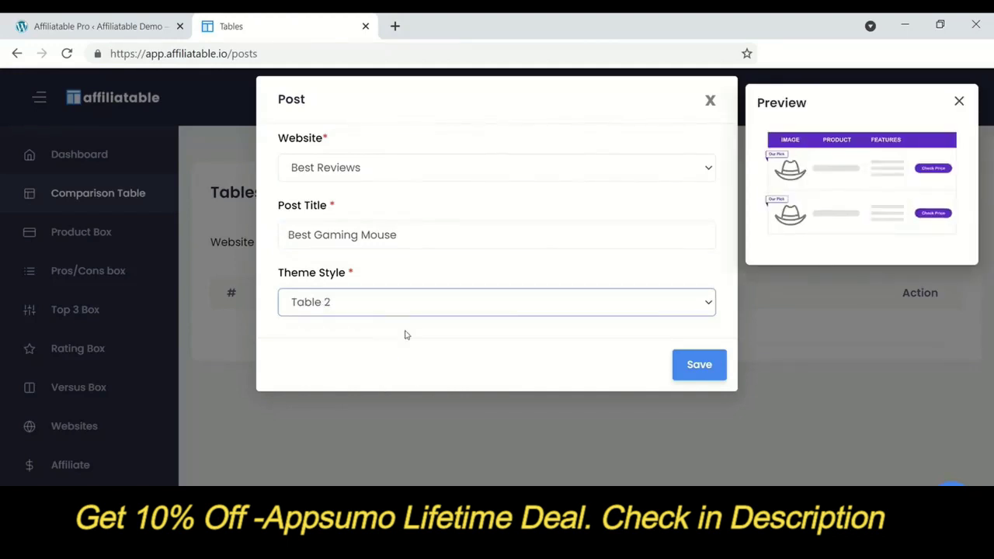
pyautogui.click(703, 373)
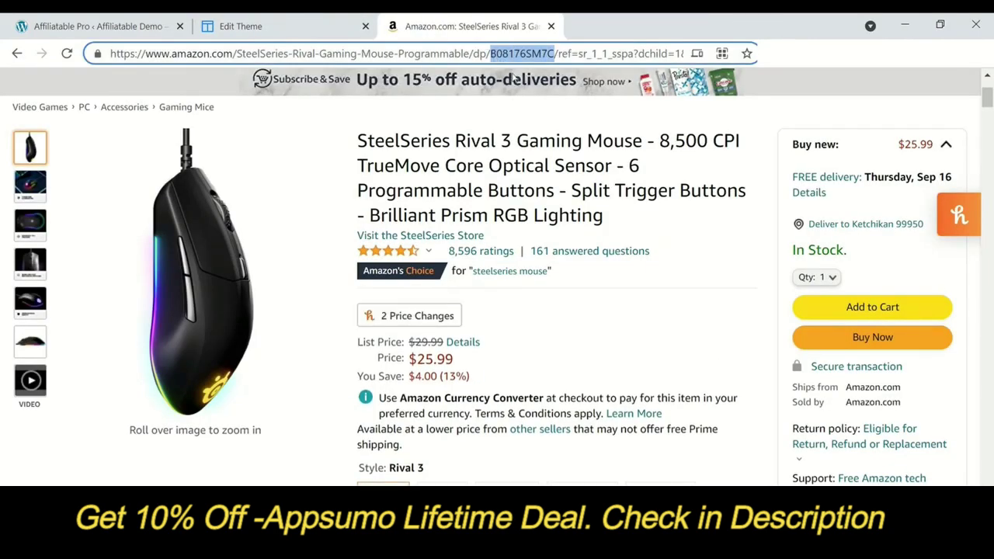
# - Add a product to the table by fetching the details for ASIN B08176SM7C with image import enabled
pyautogui.click(342, 26)
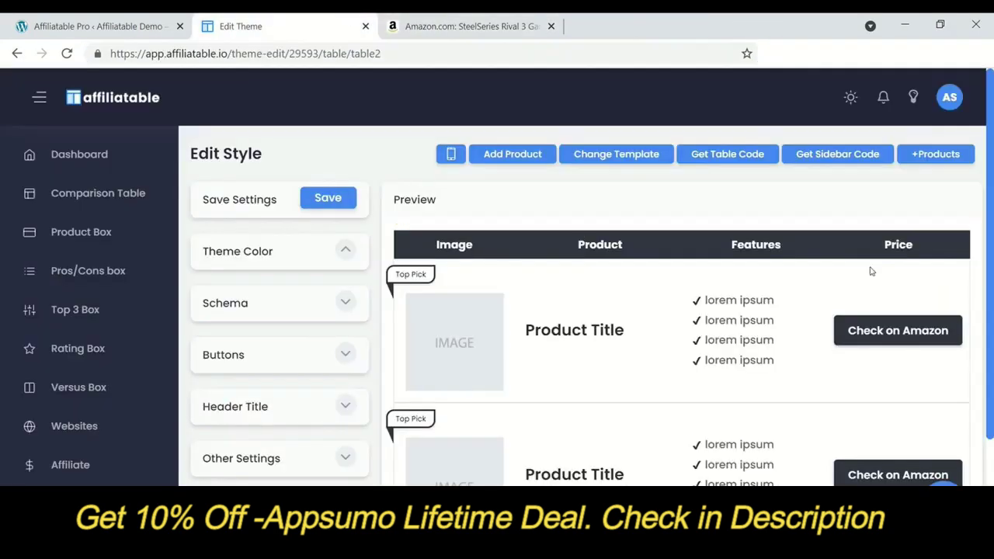
pyautogui.click(511, 166)
pyautogui.click(368, 155)
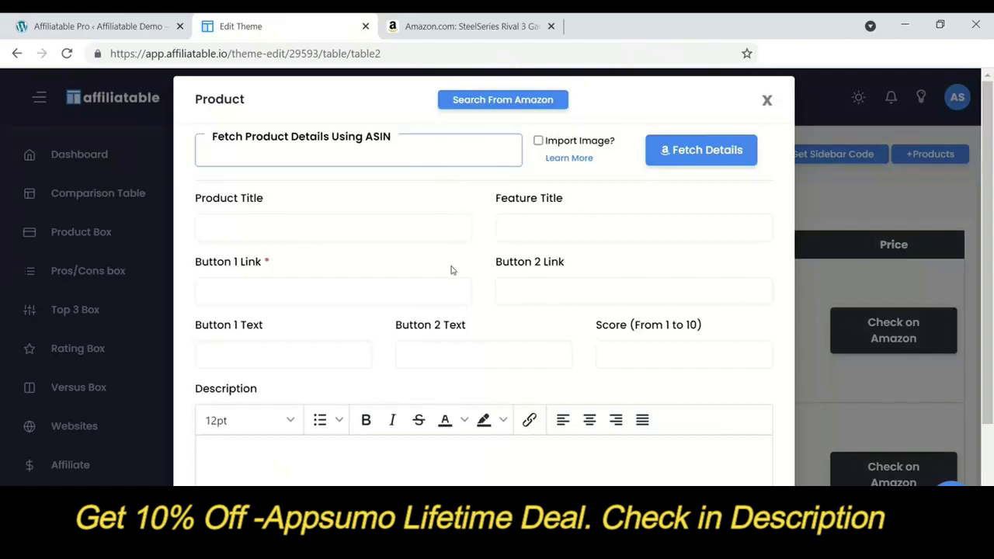
pyautogui.hotkey('ctrl', 'v')
pyautogui.click(539, 140)
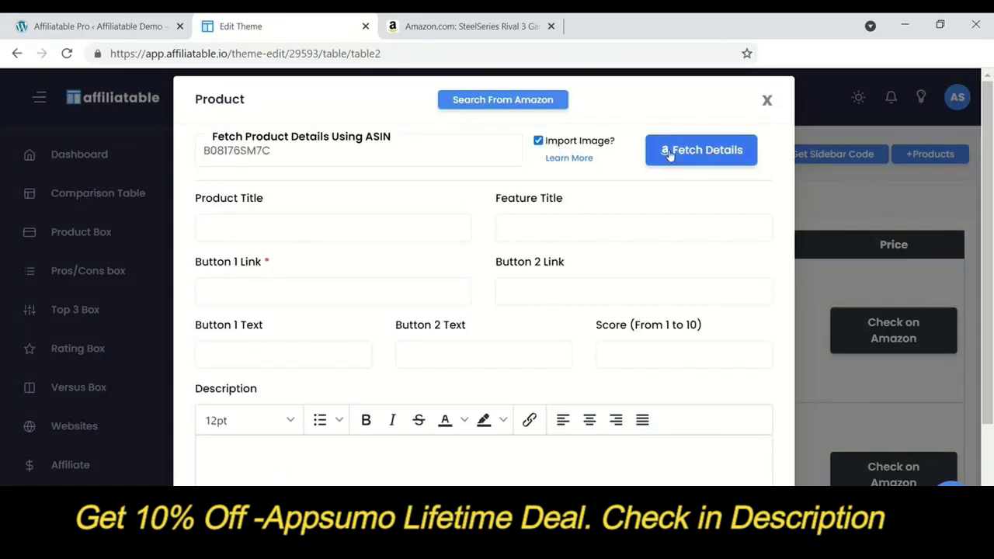
pyautogui.click(719, 150)
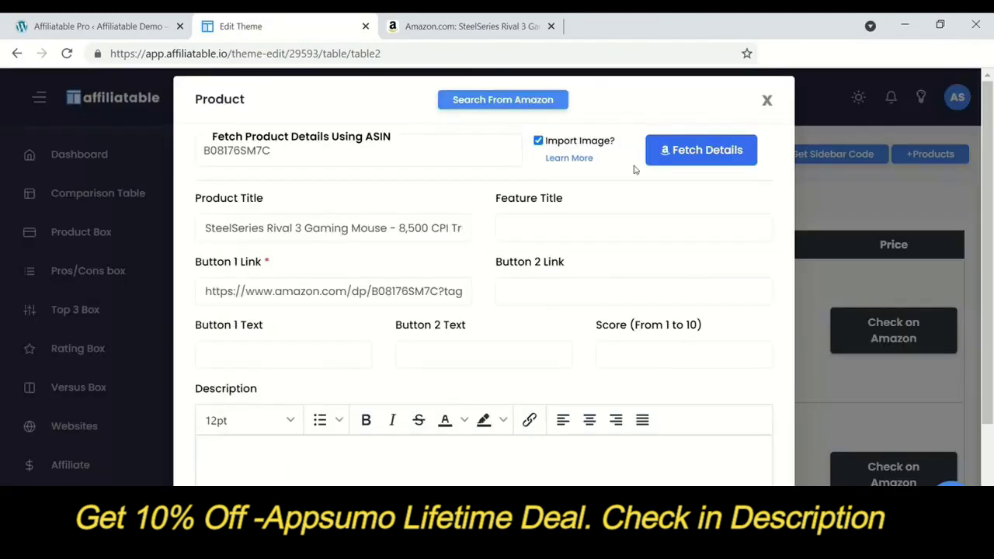
# - Set the product's feature title to Editor's Choice
pyautogui.scroll(-1, 633, 169)
pyautogui.click(573, 146)
pyautogui.write("Editor's Choice")
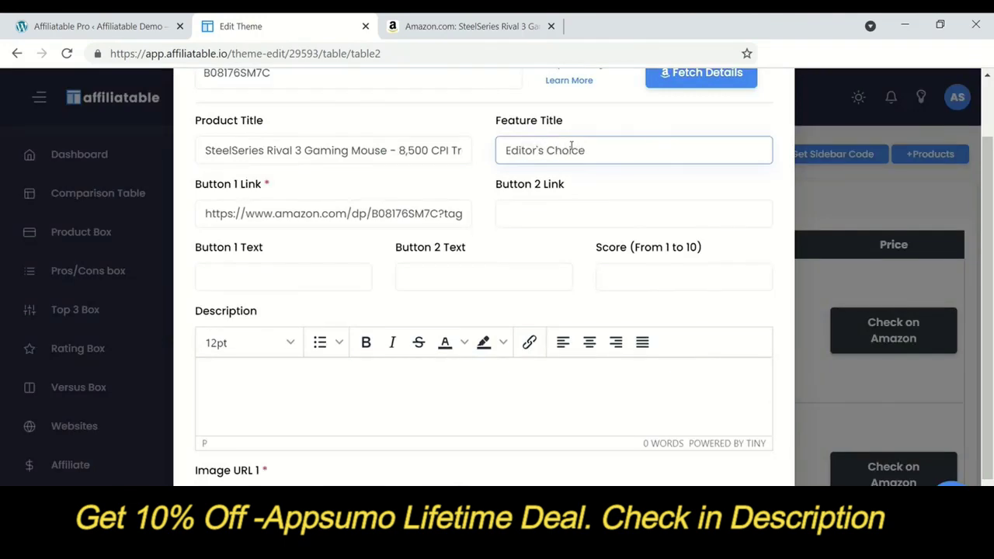
# - Copy the first three "About this item" bullet points from the SteelSeries Rival 3 page on Amazon
pyautogui.scroll(-1, 311, 293)
pyautogui.click(466, 26)
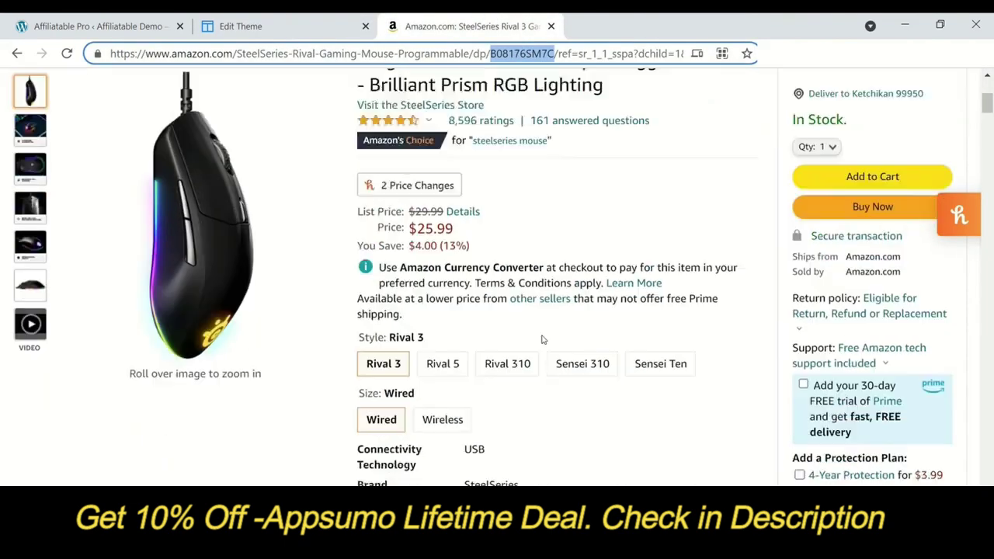
pyautogui.scroll(-4, 497, 326)
pyautogui.moveTo(372, 297); pyautogui.dragTo(511, 368)
pyautogui.hotkey('ctrl', 'c')
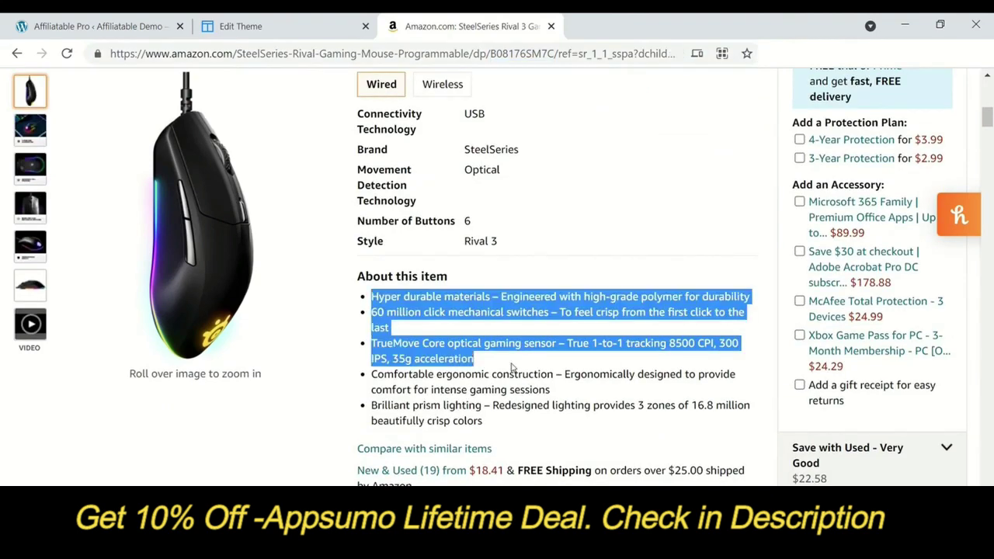
# - Back in the Affiliatable product form, paste the copied features into the description and apply bulleted-list formatting
pyautogui.click(155, 26)
pyautogui.click(256, 25)
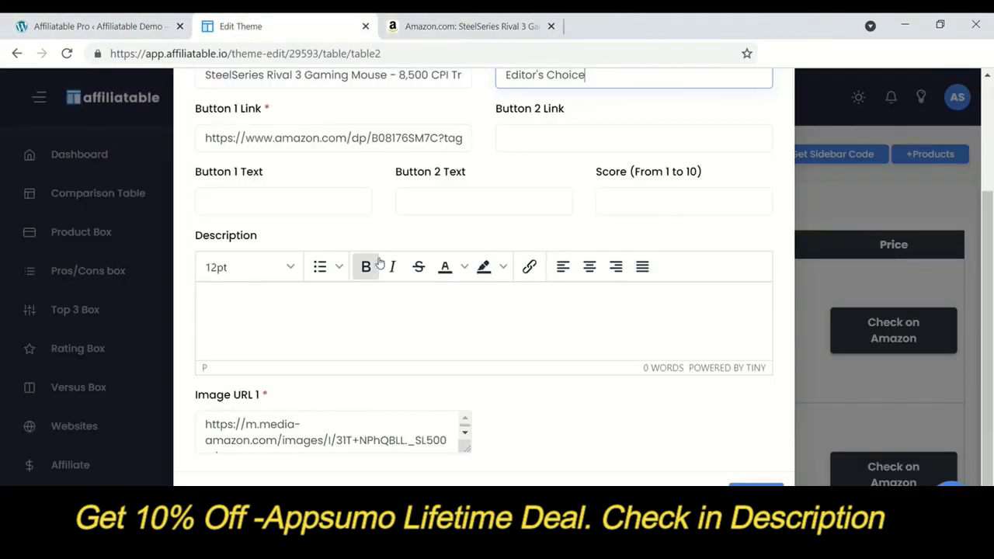
pyautogui.click(342, 313)
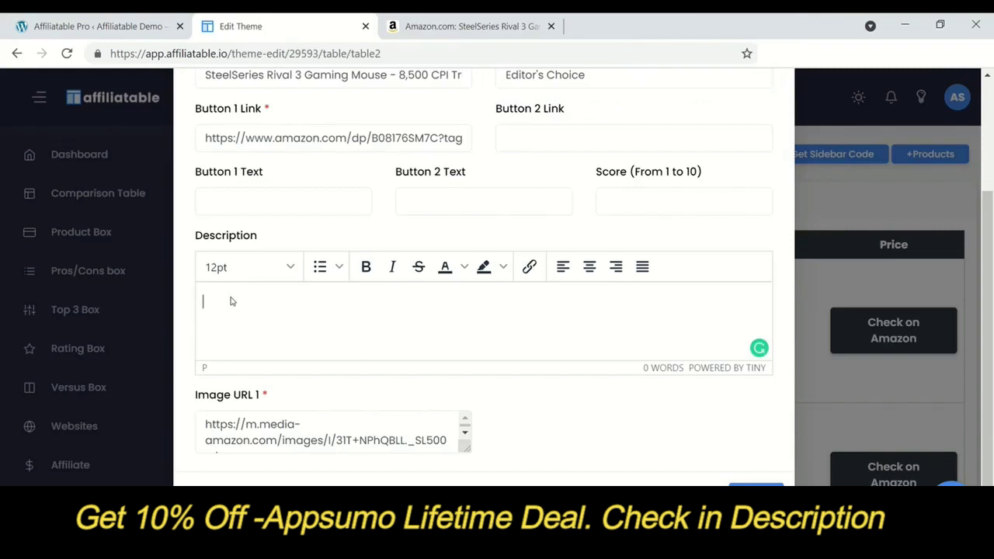
pyautogui.hotkey('ctrl', 'v')
pyautogui.moveTo(739, 331); pyautogui.dragTo(192, 305)
pyautogui.click(319, 266)
pyautogui.click(323, 330)
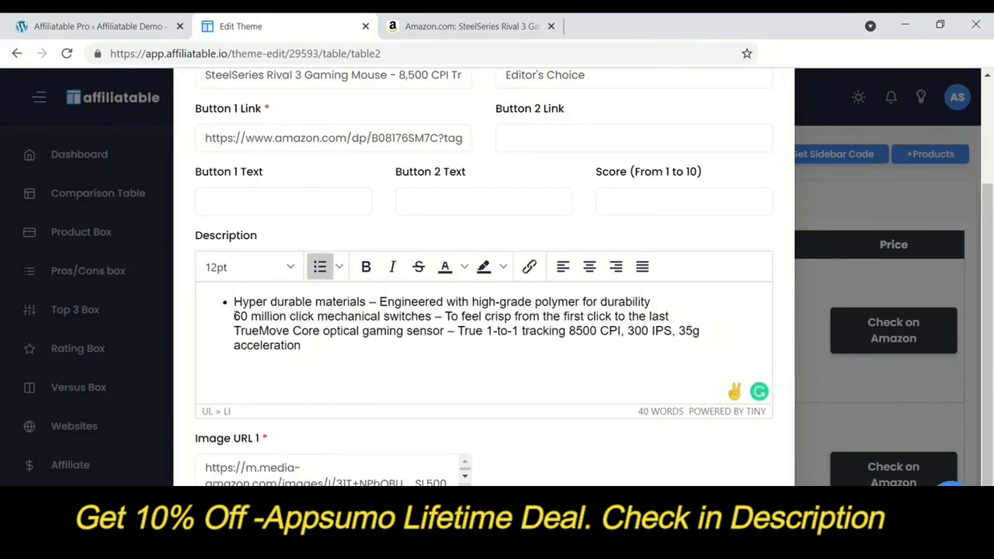
# - Bold the lead phrase before the dash in each of the three description bullets and save the SteelSeries product
pyautogui.moveTo(373, 305); pyautogui.dragTo(227, 305)
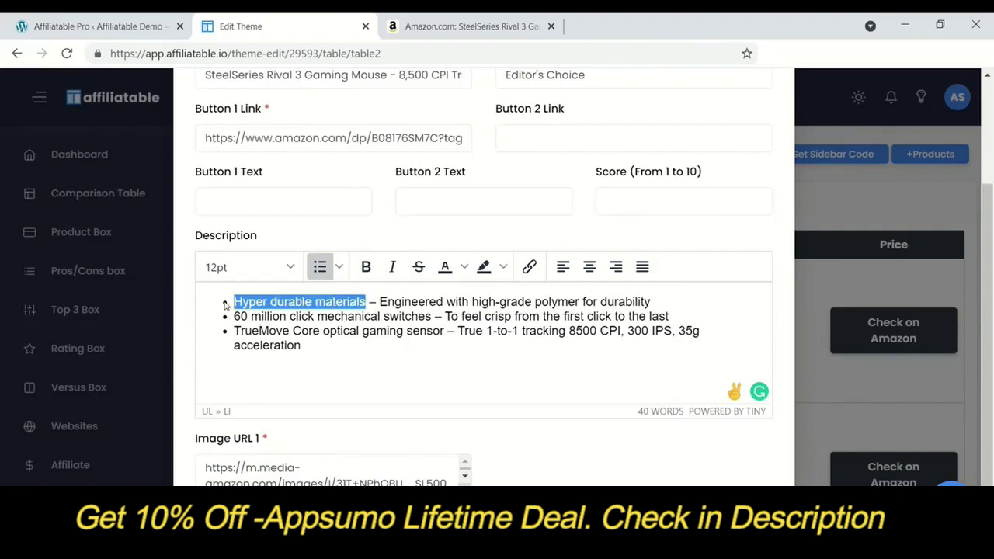
pyautogui.click(366, 266)
pyautogui.moveTo(434, 316); pyautogui.dragTo(220, 320)
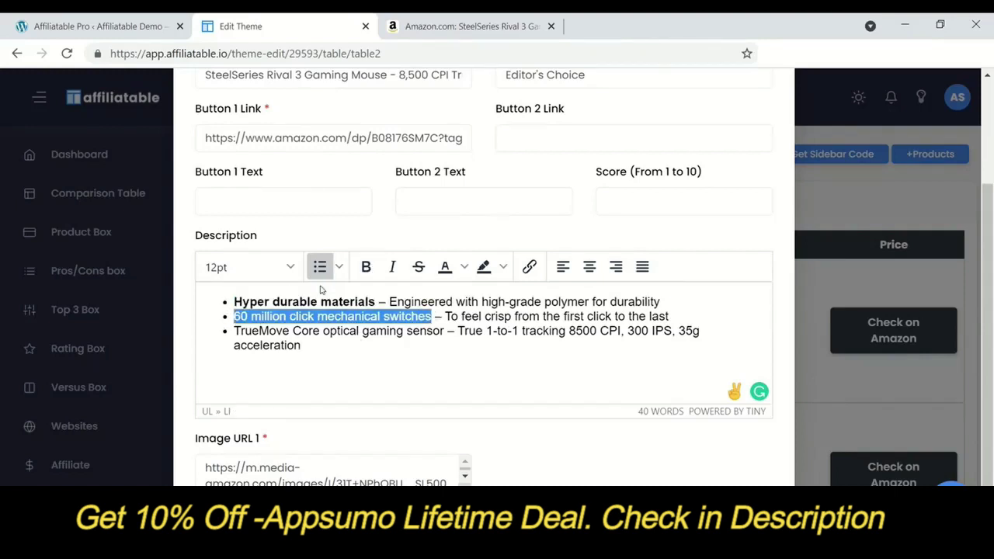
pyautogui.click(366, 267)
pyautogui.moveTo(446, 330); pyautogui.dragTo(237, 332)
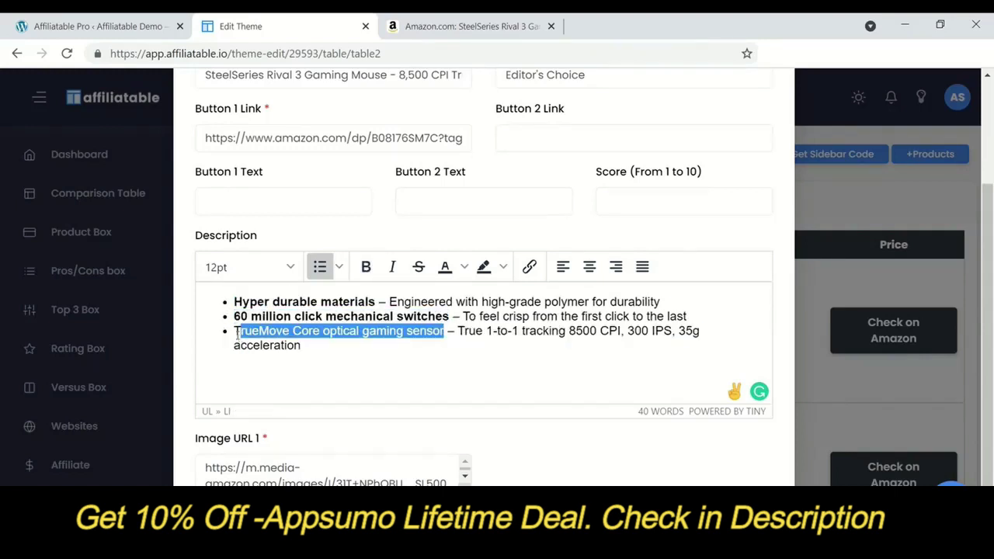
pyautogui.click(366, 267)
pyautogui.click(370, 331)
pyautogui.scroll(2, 574, 248)
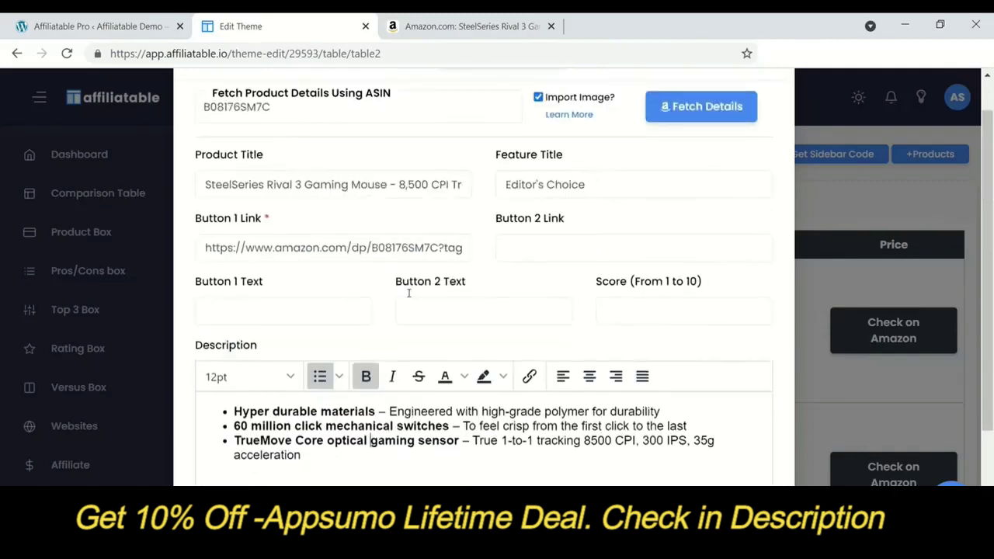
pyautogui.scroll(-2, 574, 248)
pyautogui.click(755, 488)
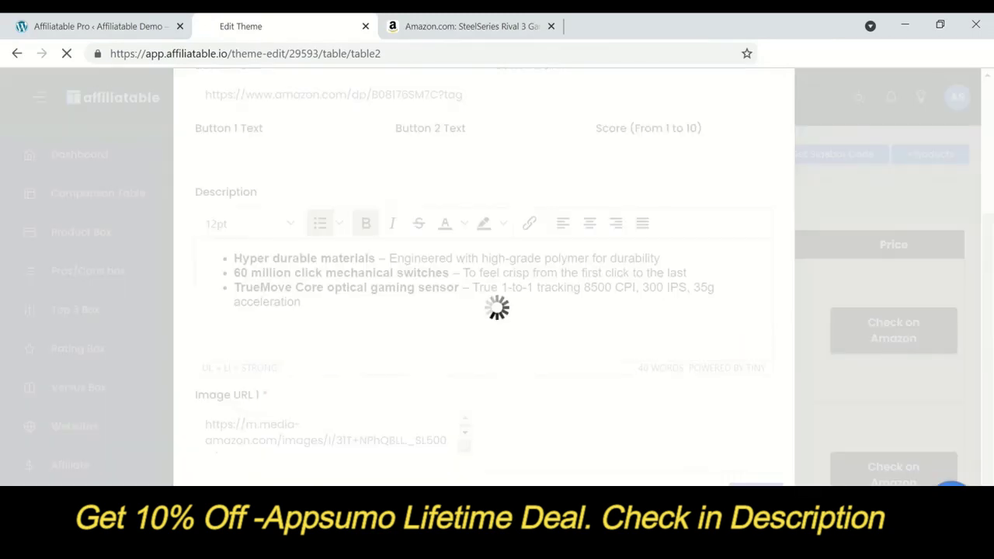
pyautogui.scroll(-2, 782, 303)
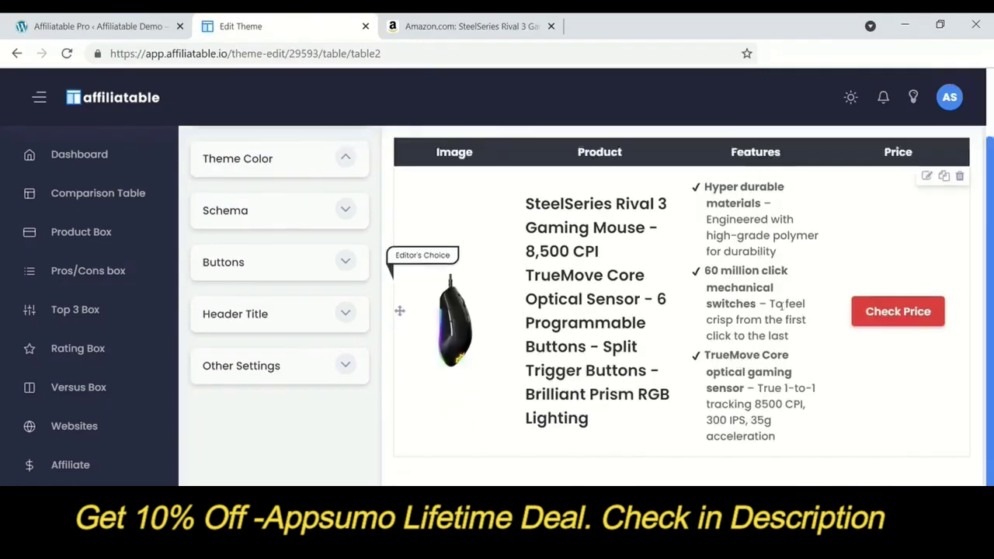
# - Shorten the SteelSeries product's title to "SteelSeries Rival 3 Gaming Mouse" and save the product
pyautogui.scroll(1, 783, 303)
pyautogui.click(926, 205)
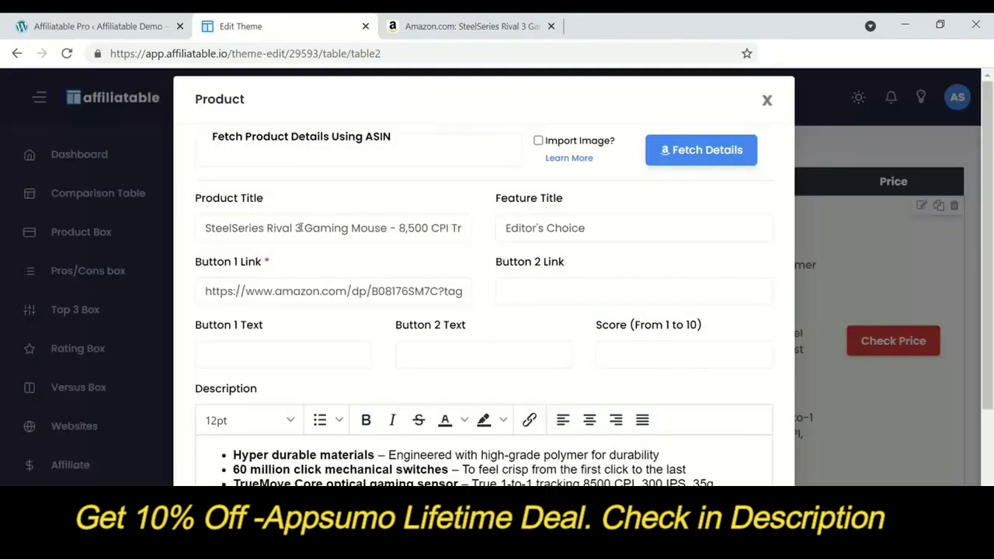
pyautogui.moveTo(389, 228); pyautogui.dragTo(776, 228)
pyautogui.press('BackSpace')
pyautogui.scroll(-5, 738, 454)
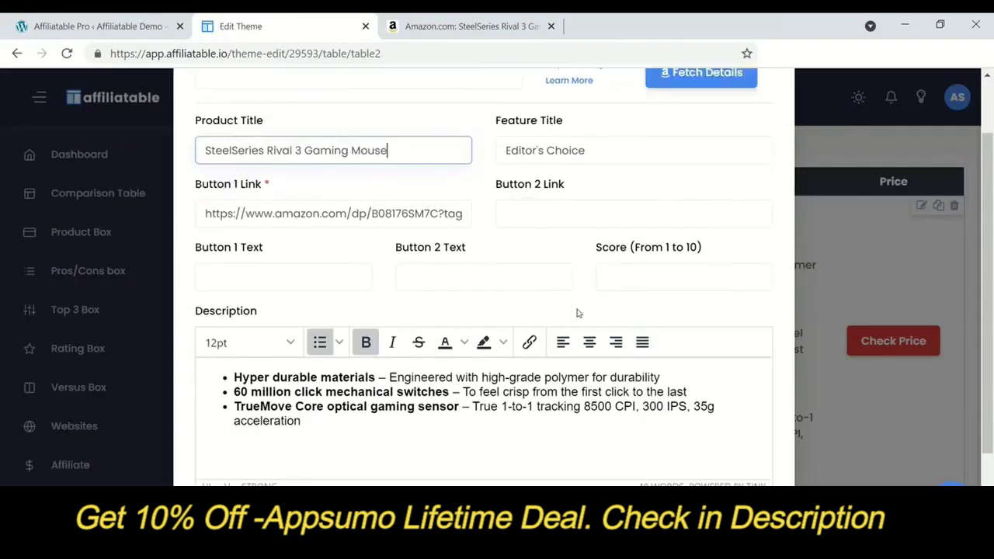
pyautogui.click(755, 485)
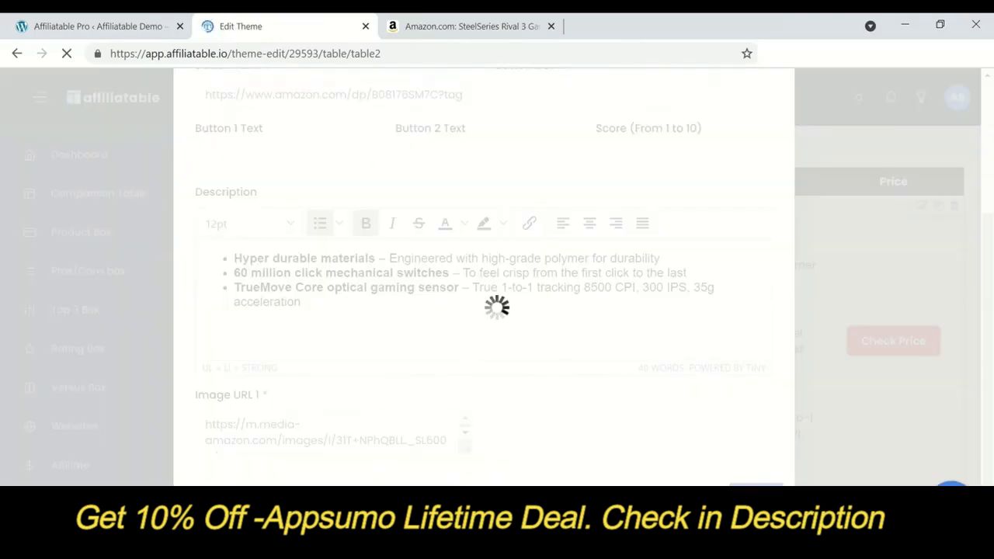
# - Change the table template to the style with feature ribbons and a numeric score above a star rating
pyautogui.scroll(-2, 707, 366)
pyautogui.scroll(3, 523, 289)
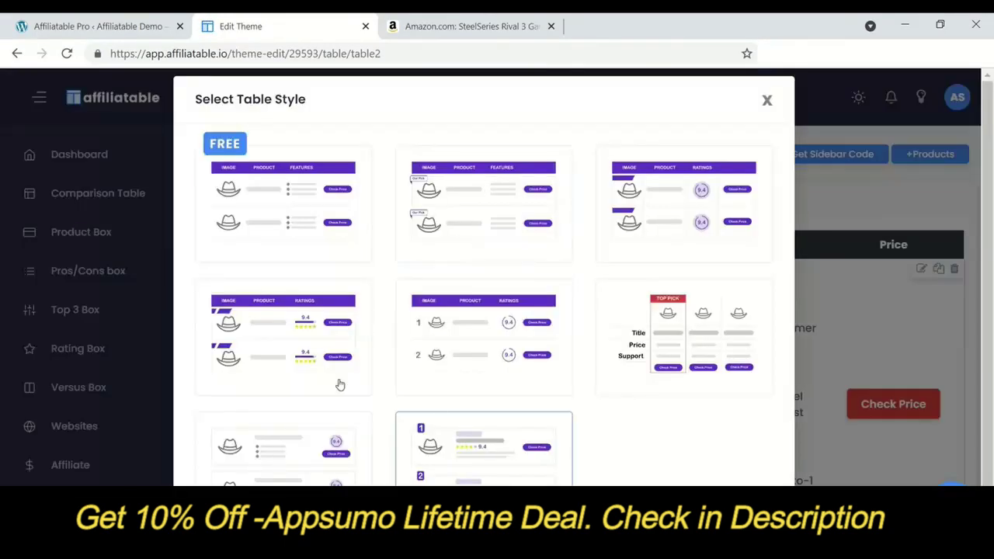
pyautogui.click(319, 366)
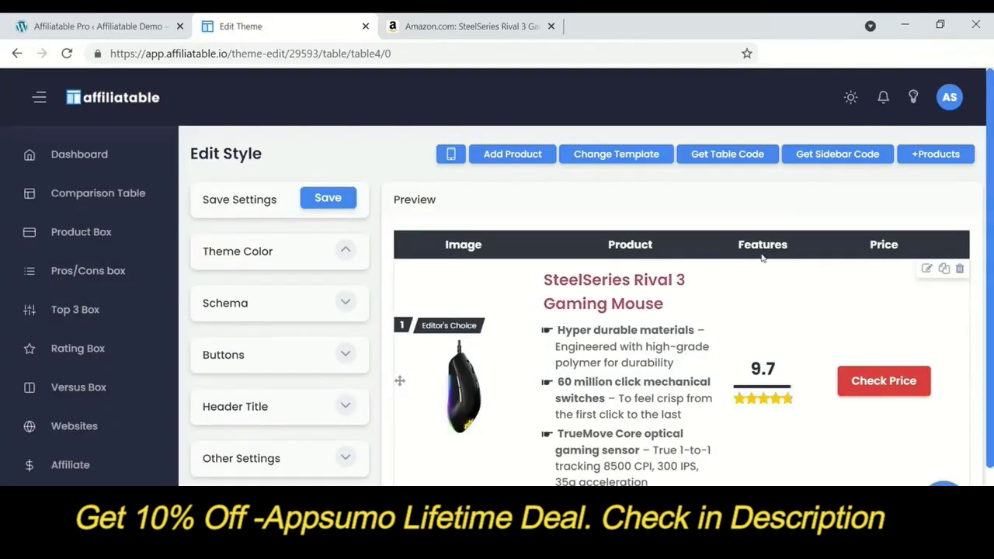
# - Duplicate the SteelSeries Rival 3 product in the table and save the copy with its details as they are
pyautogui.click(943, 268)
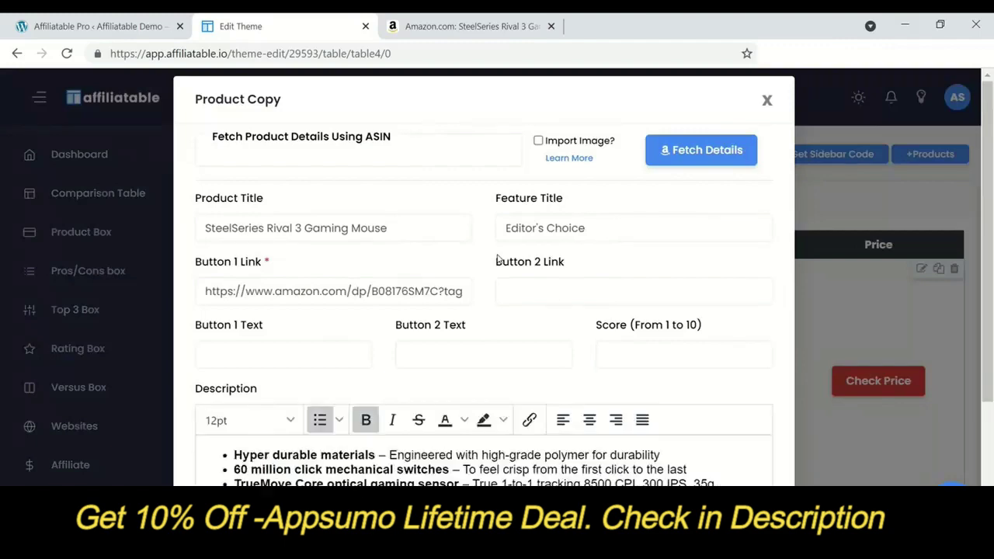
pyautogui.scroll(-3, 630, 429)
pyautogui.click(754, 485)
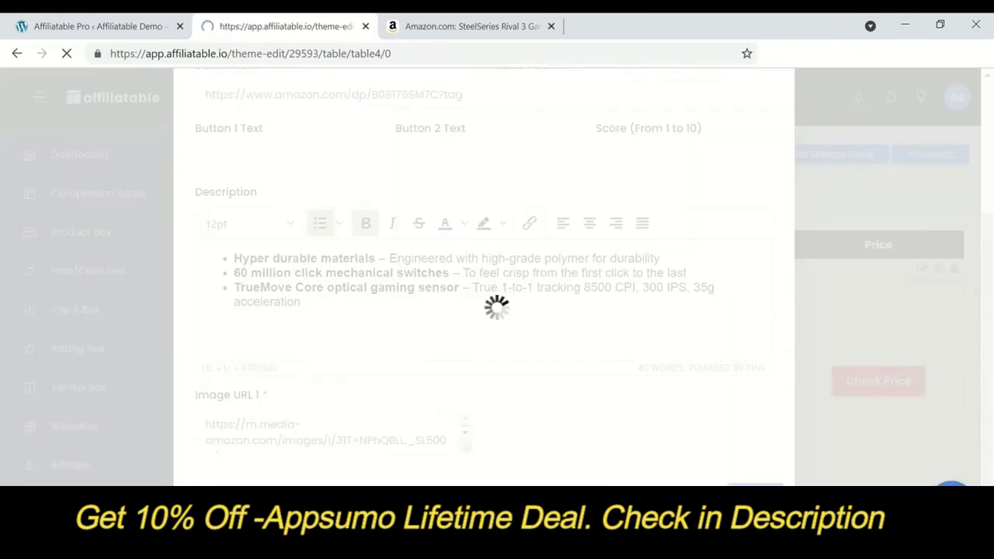
pyautogui.scroll(-1, 742, 430)
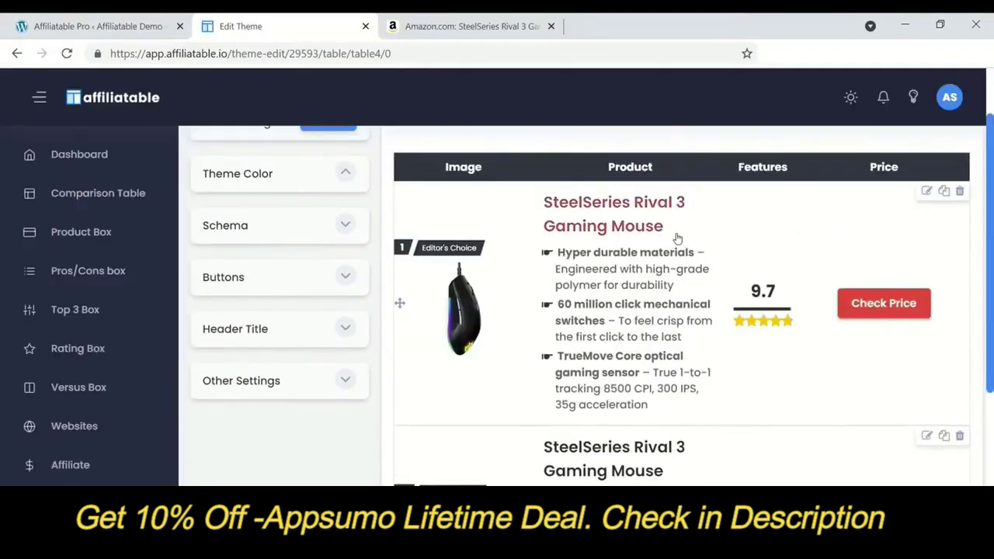
# - Add another product by fetching the details for the Logitech G703's ASIN B07NSSPV9S with image import enabled
pyautogui.scroll(1, 908, 203)
pyautogui.click(522, 155)
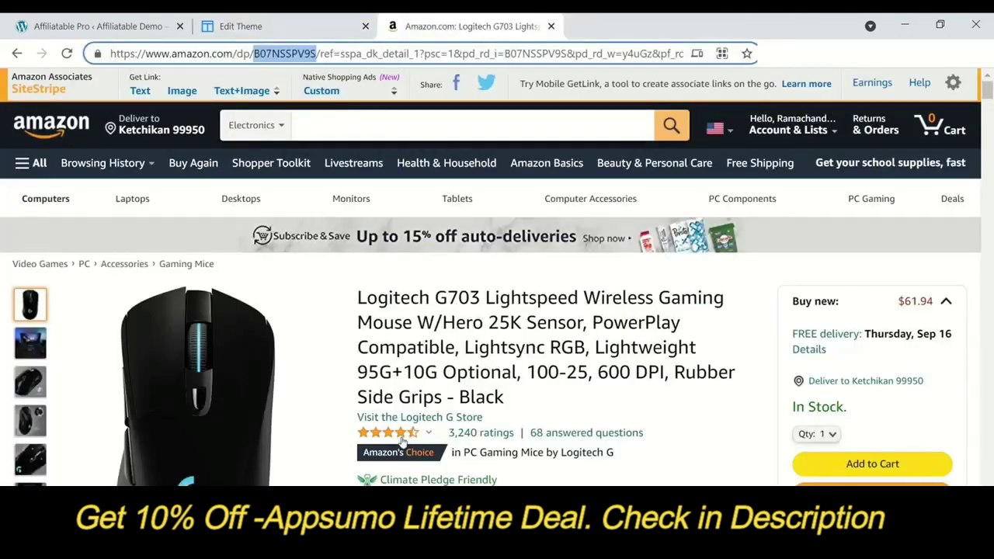
pyautogui.click(257, 25)
pyautogui.click(336, 154)
pyautogui.hotkey('ctrl', 'v')
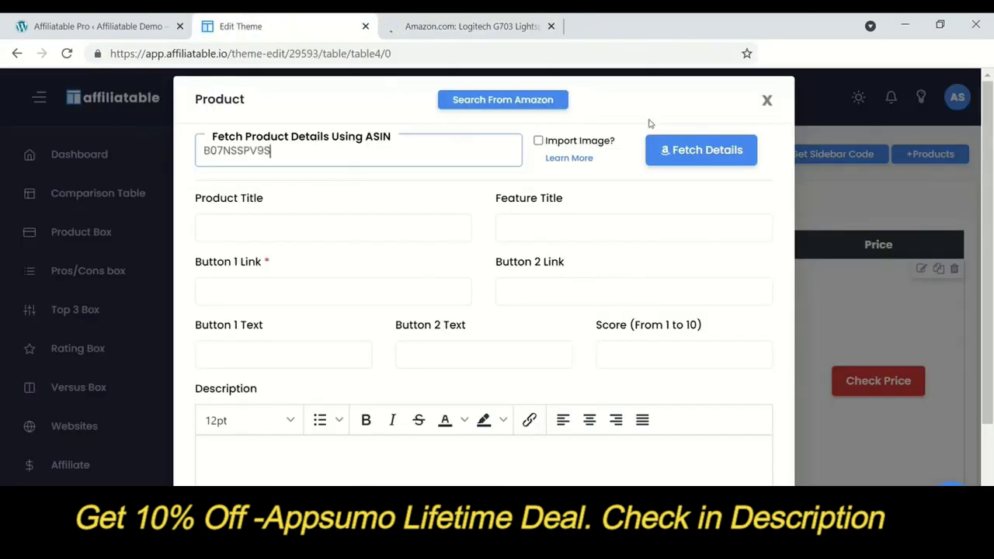
pyautogui.click(539, 141)
pyautogui.click(672, 152)
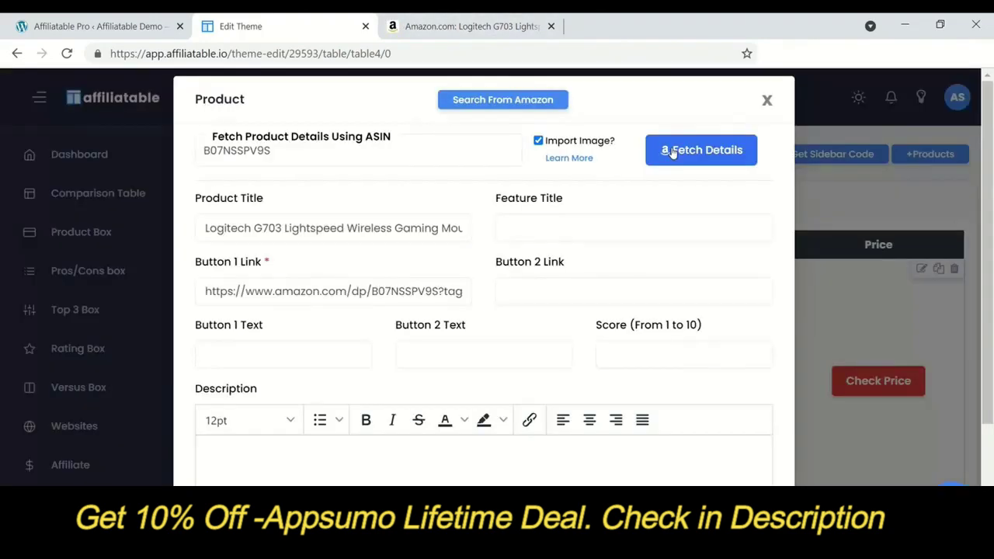
# - Set the Logitech product's feature title to "Budget Pick"
pyautogui.scroll(-2, 487, 236)
pyautogui.scroll(2, 497, 240)
pyautogui.click(528, 230)
pyautogui.write('Budget Pick')
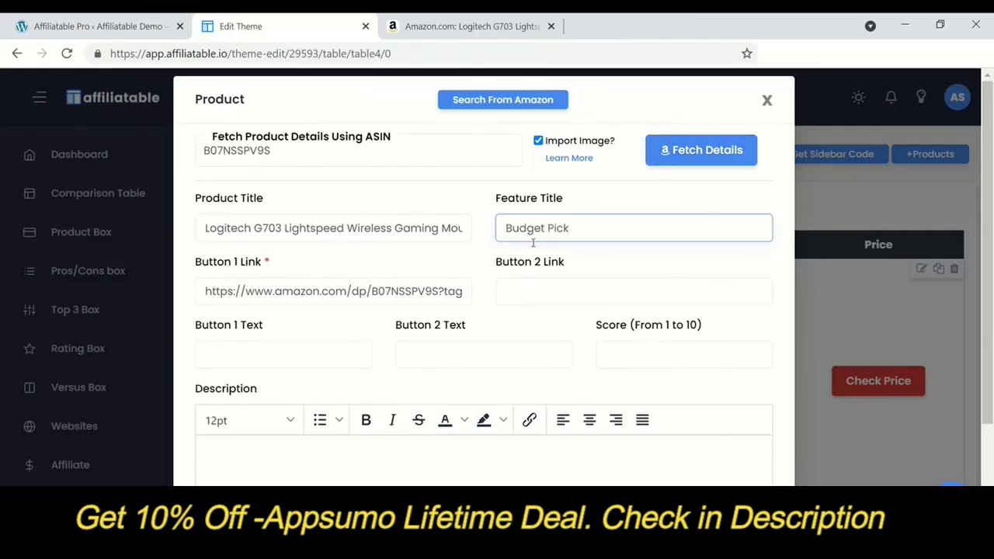
# - Copy the first "About this item" bullet from the Logitech G703 page on Amazon into the Affiliatable product's description
pyautogui.scroll(-1, 427, 317)
pyautogui.hotkey('ctrl', 'Tab')
pyautogui.scroll(-5, 410, 327)
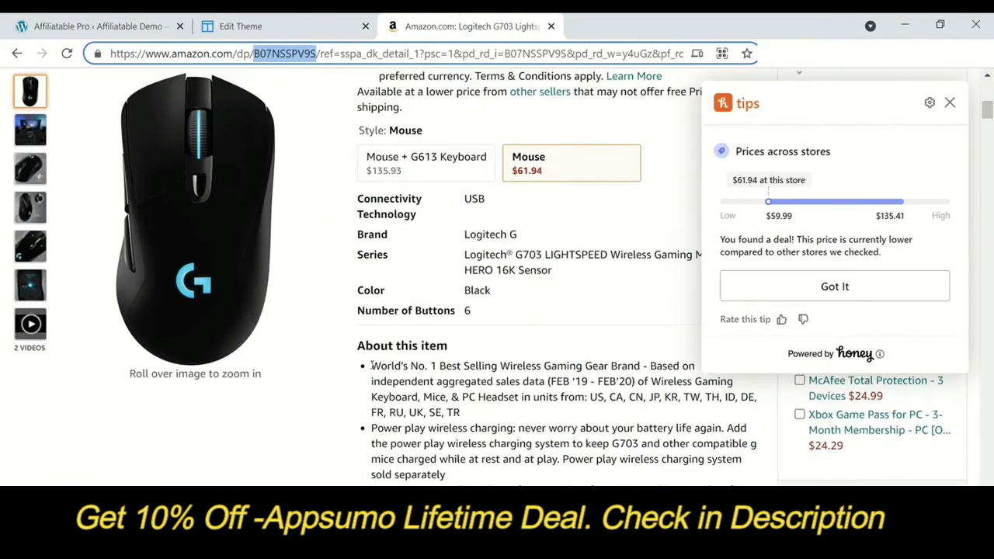
pyautogui.moveTo(372, 365); pyautogui.dragTo(482, 413)
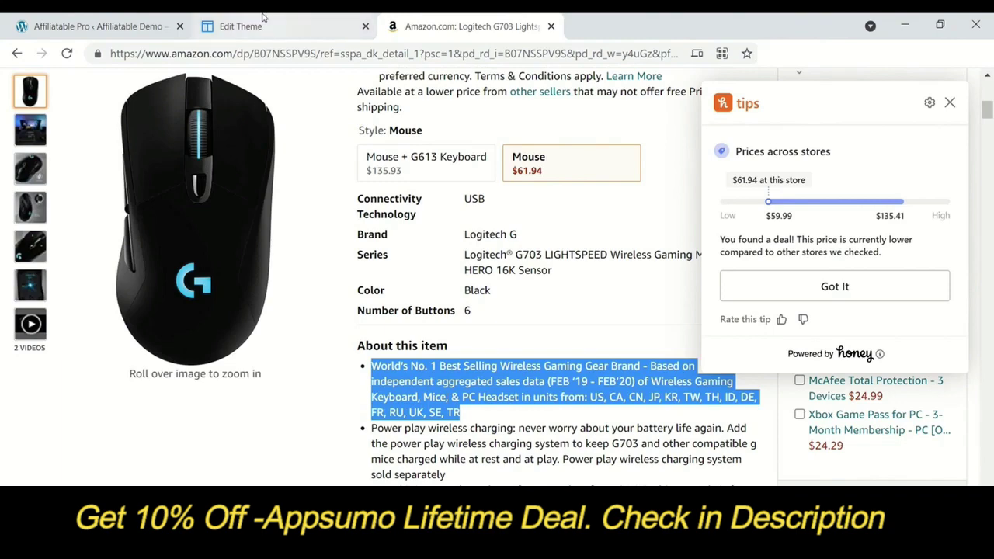
pyautogui.hotkey('ctrl', 'shift', 'Tab')
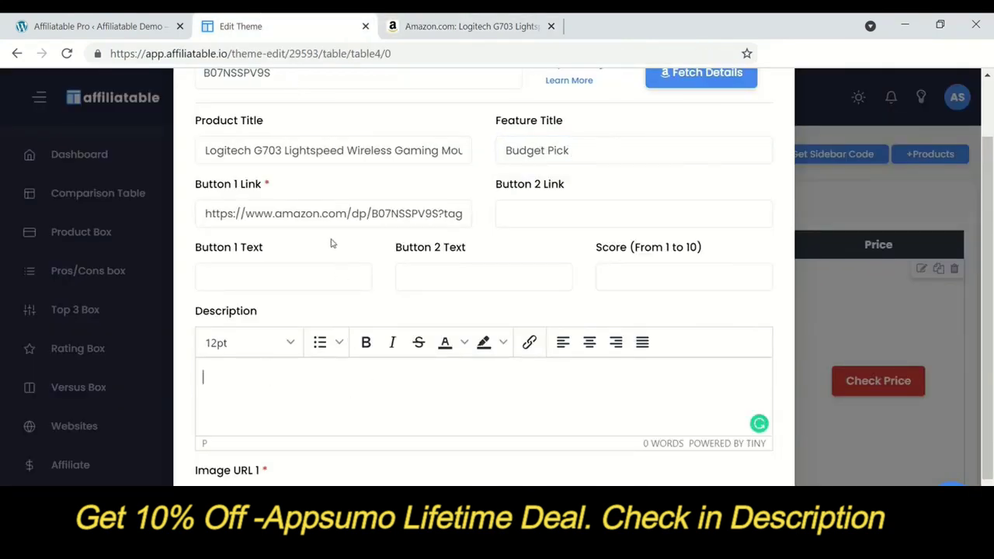
pyautogui.hotkey('ctrl', 'v')
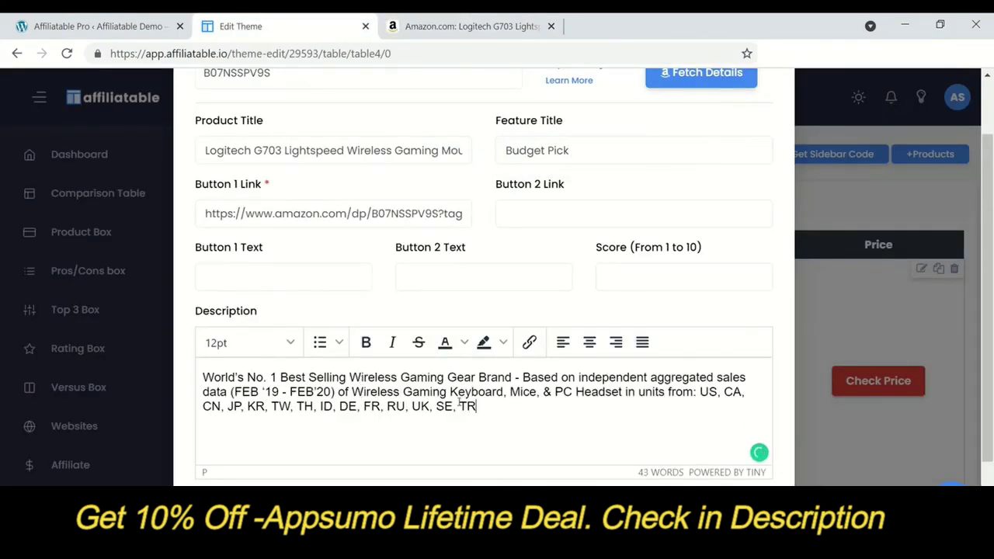
# - Format the description as a bulleted list, split it into three bullets before "Sales data" and "US, CA", and save the product
pyautogui.moveTo(461, 403); pyautogui.dragTo(183, 367)
pyautogui.click(319, 343)
pyautogui.click(293, 405)
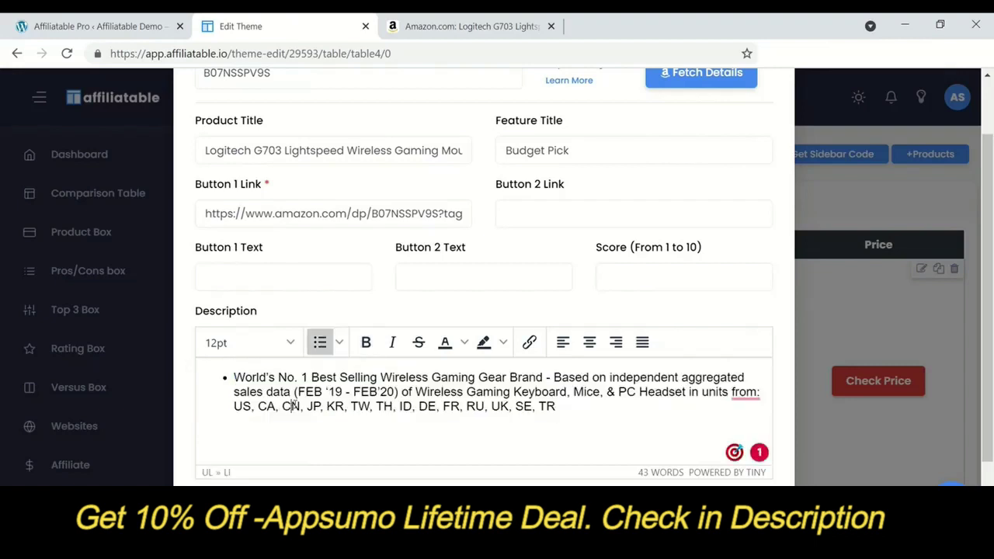
pyautogui.write('S')
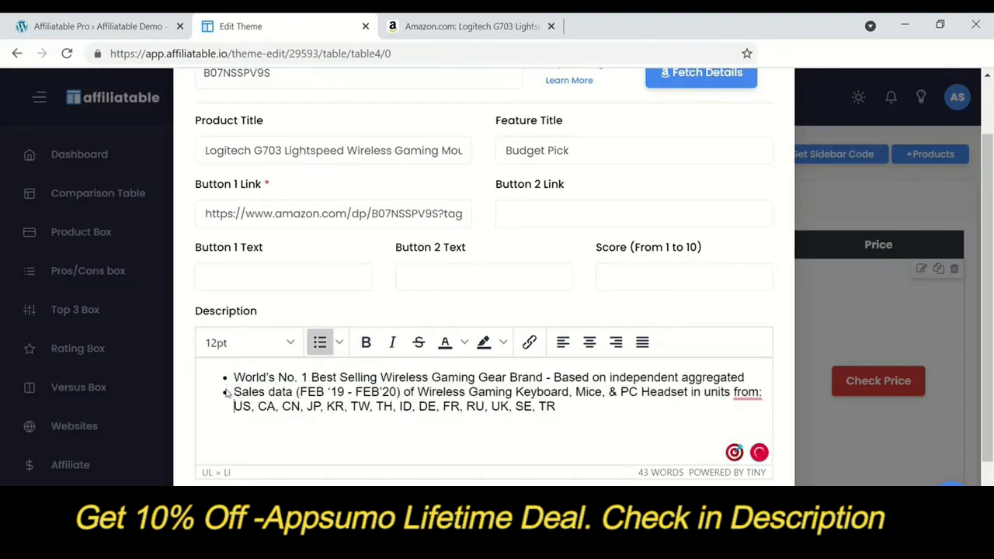
pyautogui.press('Return')
pyautogui.scroll(-2, 504, 461)
pyautogui.click(756, 485)
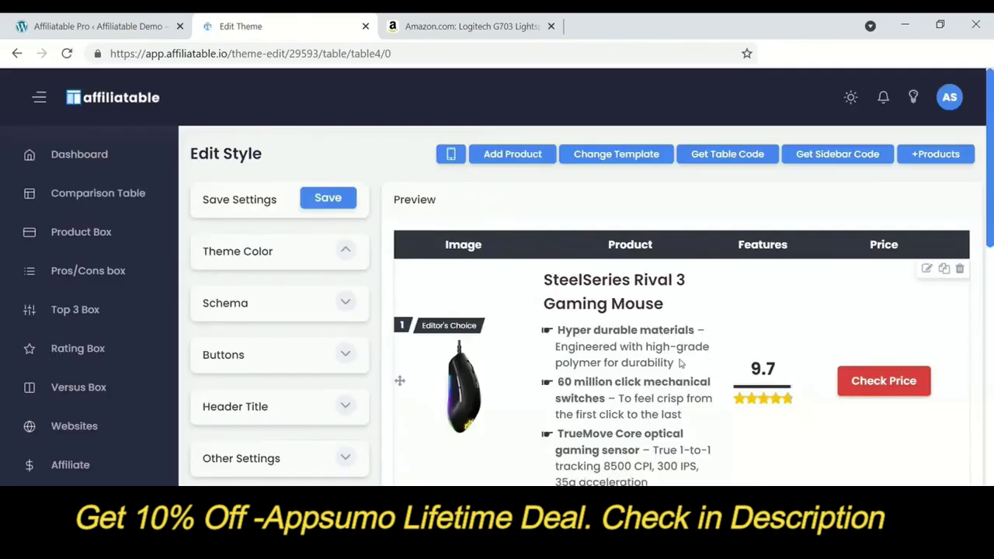
# - Move the Logitech G703 up to second place in the table, above the duplicated SteelSeries mouse
pyautogui.scroll(-3, 523, 297)
pyautogui.scroll(-3, 521, 349)
pyautogui.scroll(3, 519, 393)
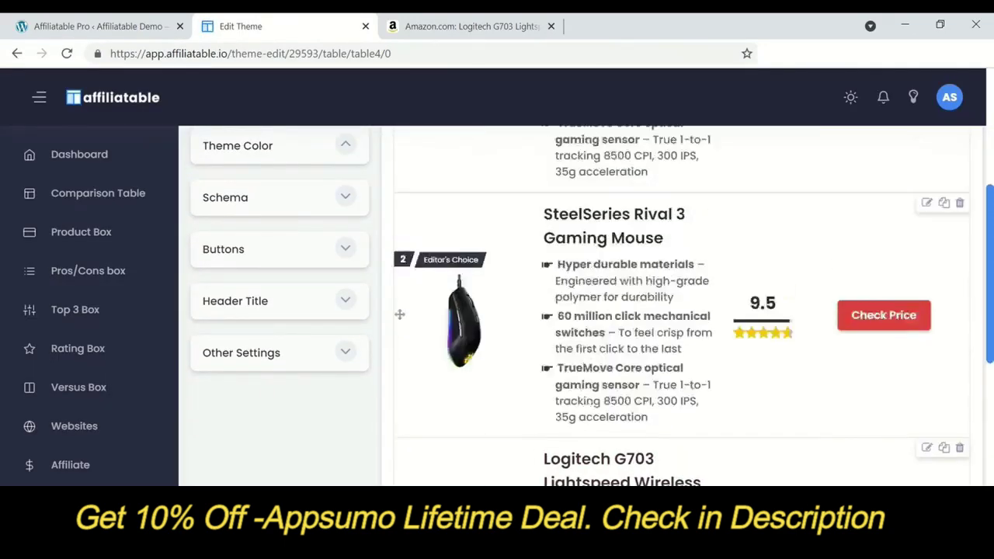
pyautogui.moveTo(513, 517); pyautogui.dragTo(508, 269)
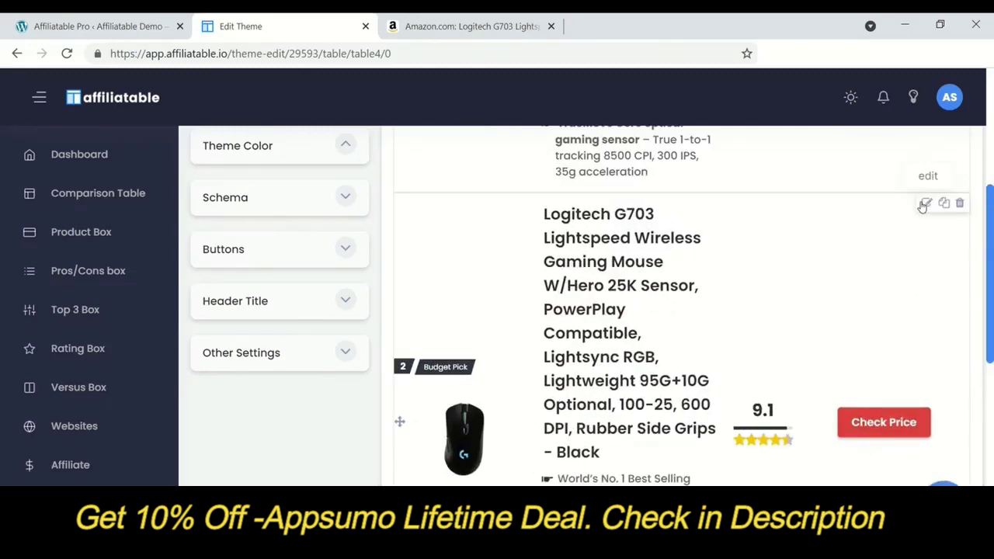
# - Shorten the Logitech product's title to "Logitech G703 Lightspeed Wireless Gaming Mouse" and save the product
pyautogui.click(927, 205)
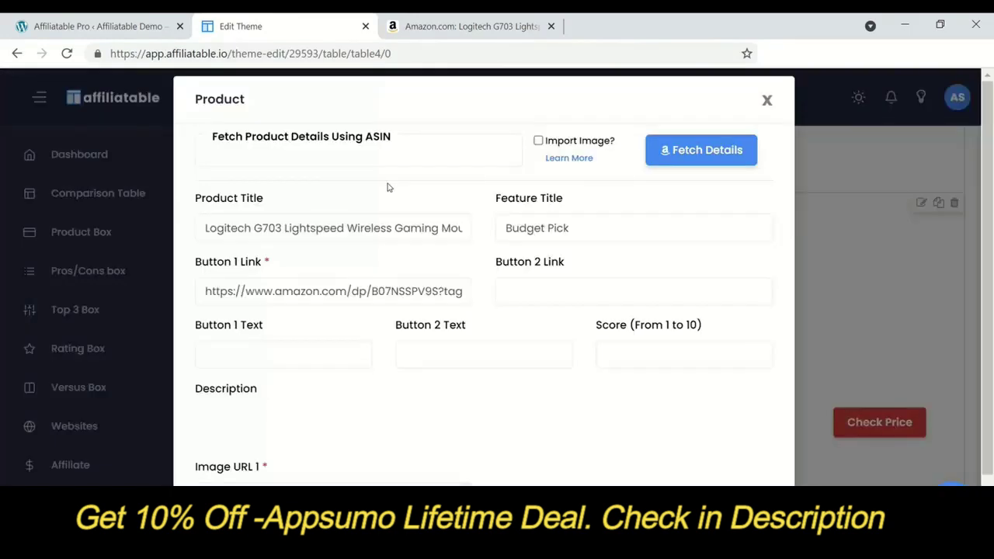
pyautogui.click(464, 227)
pyautogui.press('End')
pyautogui.moveTo(432, 227); pyautogui.dragTo(841, 242)
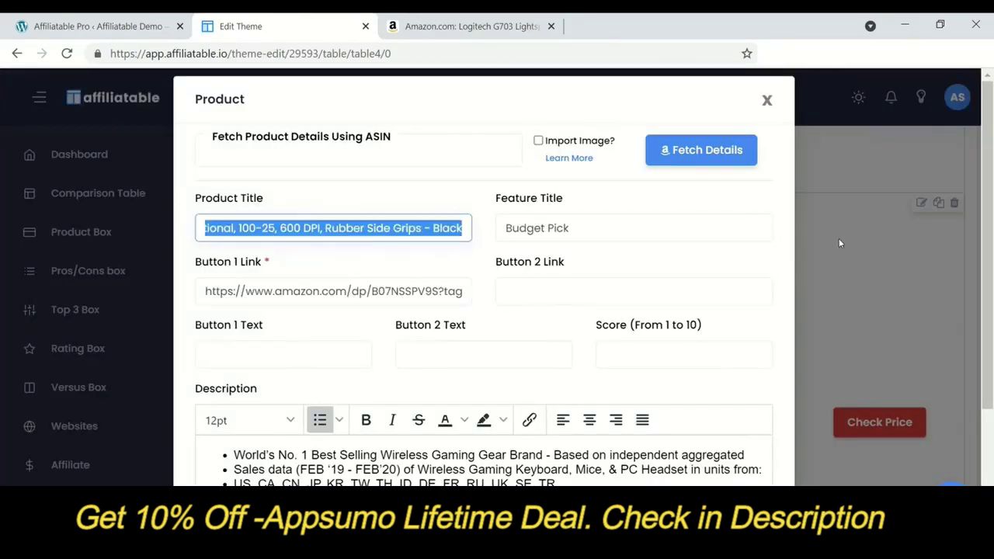
pyautogui.press('BackSpace')
pyautogui.scroll(-3, 794, 348)
pyautogui.click(755, 489)
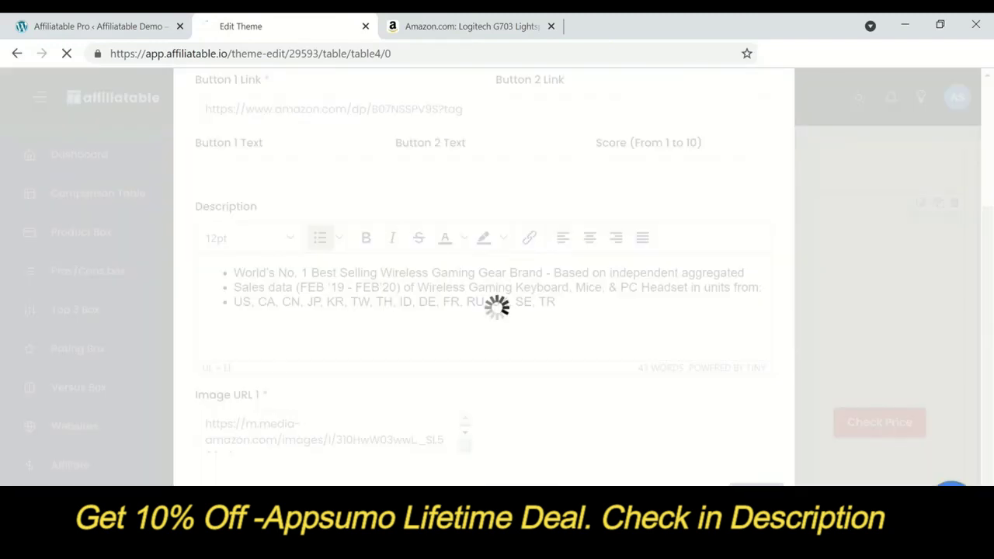
# - Reorder the table to put the Logitech G703 first, above the SteelSeries mouse, and save the table settings
pyautogui.scroll(-7, 739, 344)
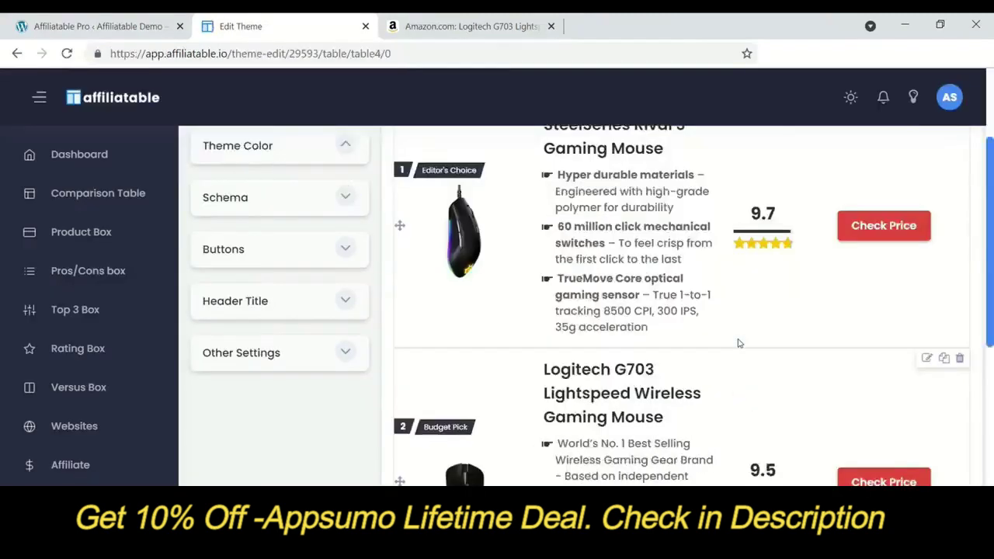
pyautogui.scroll(4, 474, 253)
pyautogui.moveTo(474, 253); pyautogui.dragTo(497, 408)
pyautogui.scroll(-3, 528, 334)
pyautogui.scroll(4, 554, 273)
pyautogui.scroll(2, 554, 271)
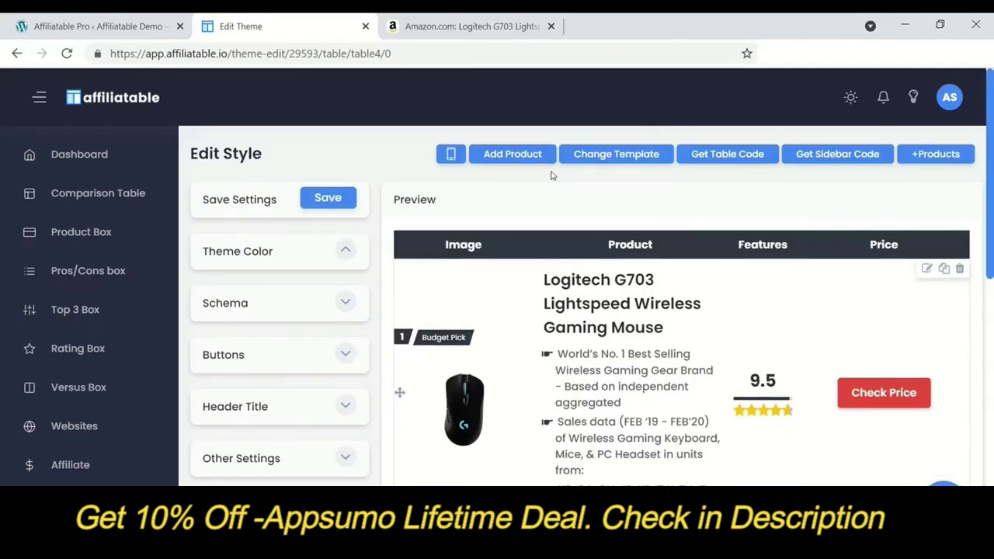
pyautogui.click(318, 199)
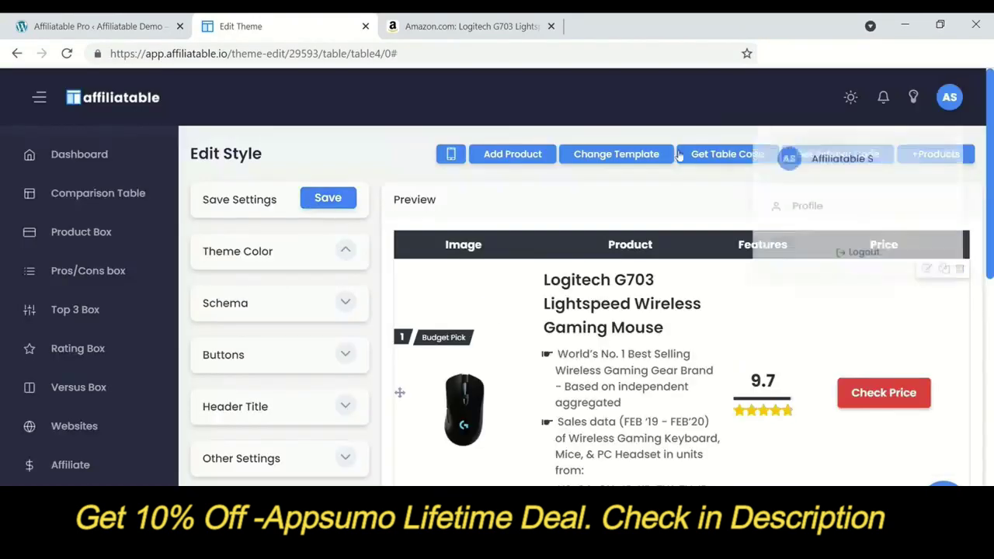
# - Change the table template to the numbered card style with a feature label and stars around the product title
pyautogui.click(642, 159)
pyautogui.scroll(-1, 299, 458)
pyautogui.click(299, 463)
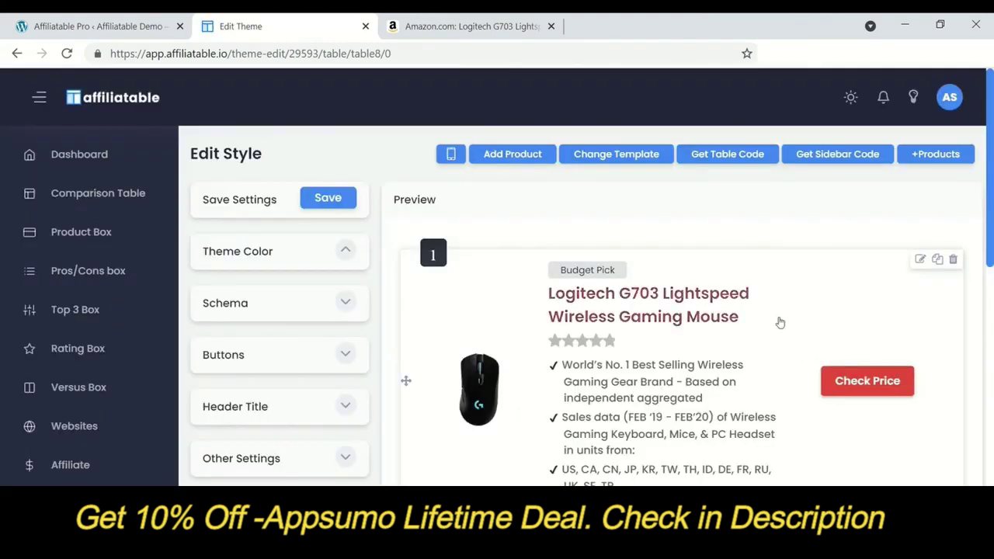
# - Give the Logitech G703 product a score of 8 and save the product
pyautogui.click(921, 264)
pyautogui.click(630, 354)
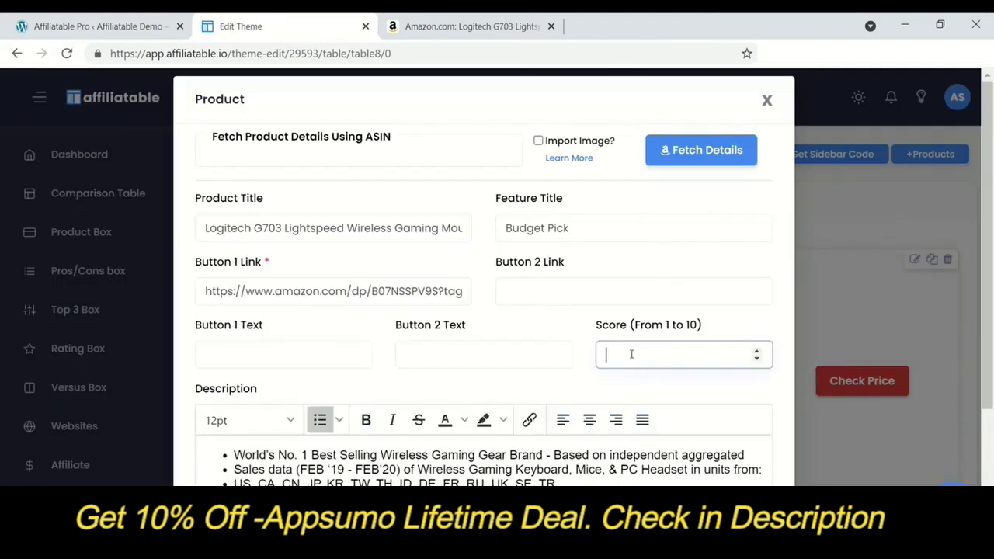
pyautogui.scroll(-3, 631, 353)
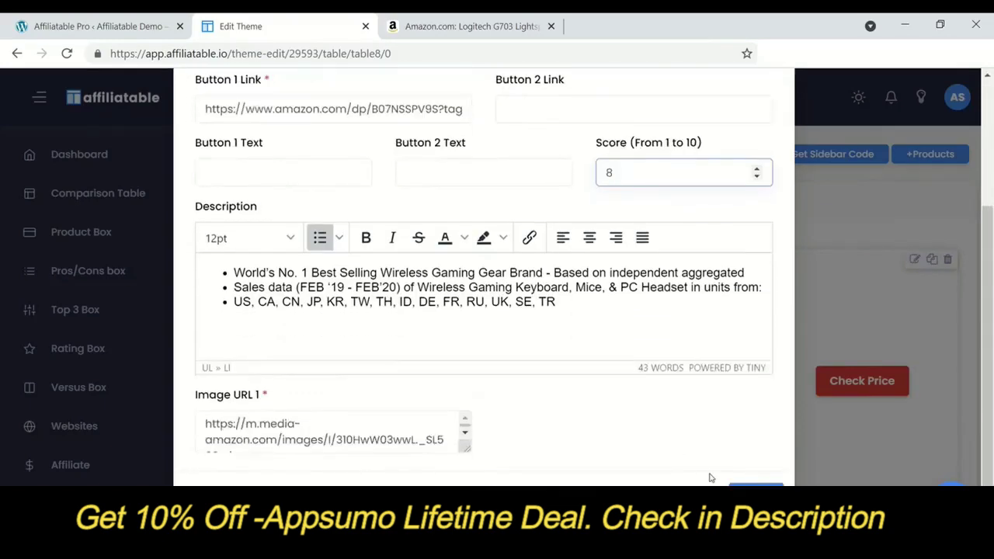
pyautogui.click(754, 488)
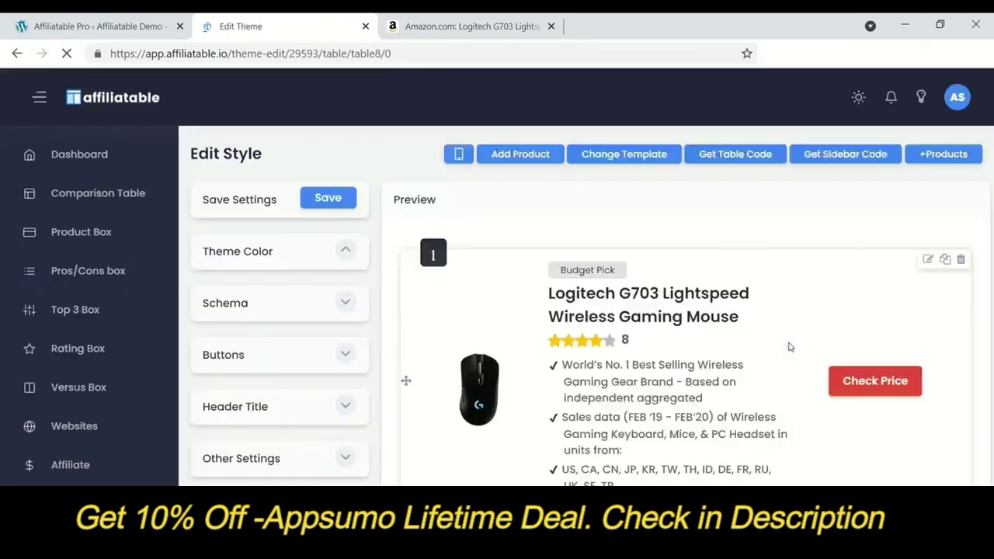
# - Give the second-place SteelSeries Rival 3 product a score of 7 and save the product
pyautogui.scroll(-4, 787, 347)
pyautogui.click(922, 308)
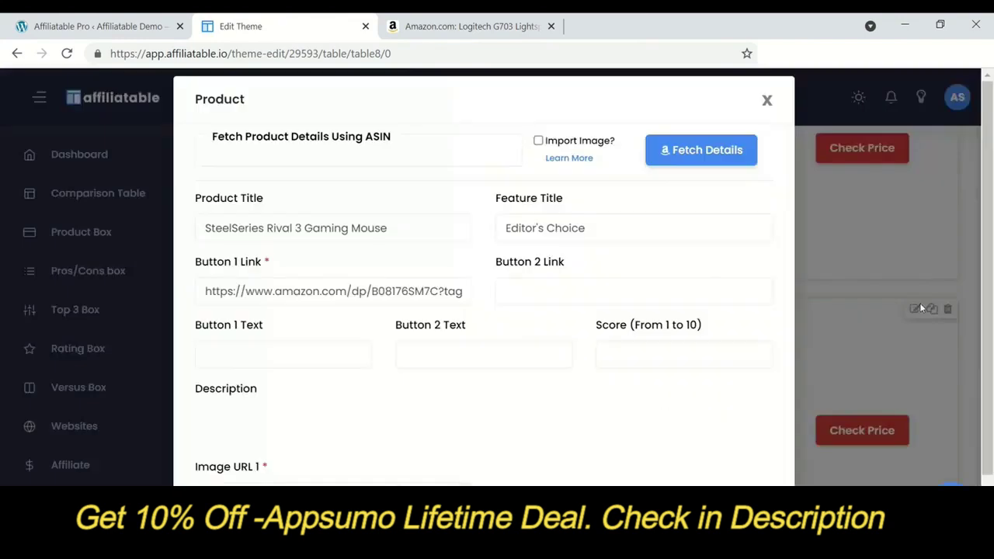
pyautogui.click(642, 357)
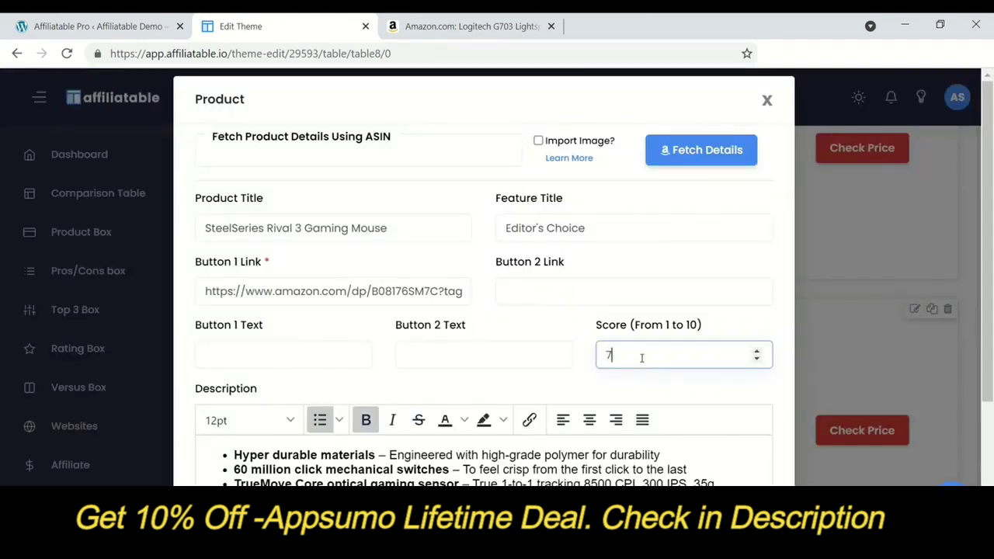
pyautogui.scroll(-5, 641, 357)
pyautogui.click(753, 482)
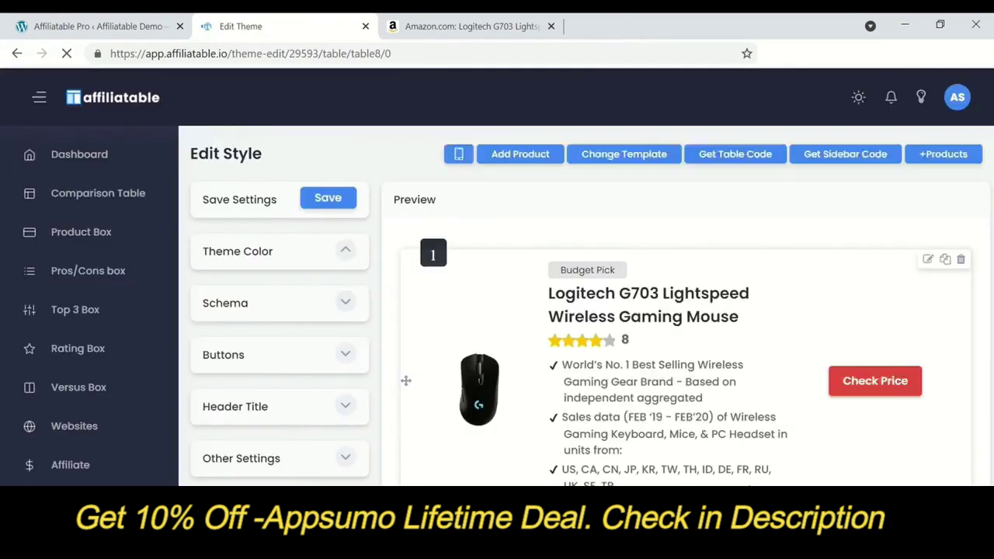
# - Give the third-place SteelSeries Rival 3 product a score of 5, saving the product and the table settings
pyautogui.scroll(-6, 794, 406)
pyautogui.click(916, 284)
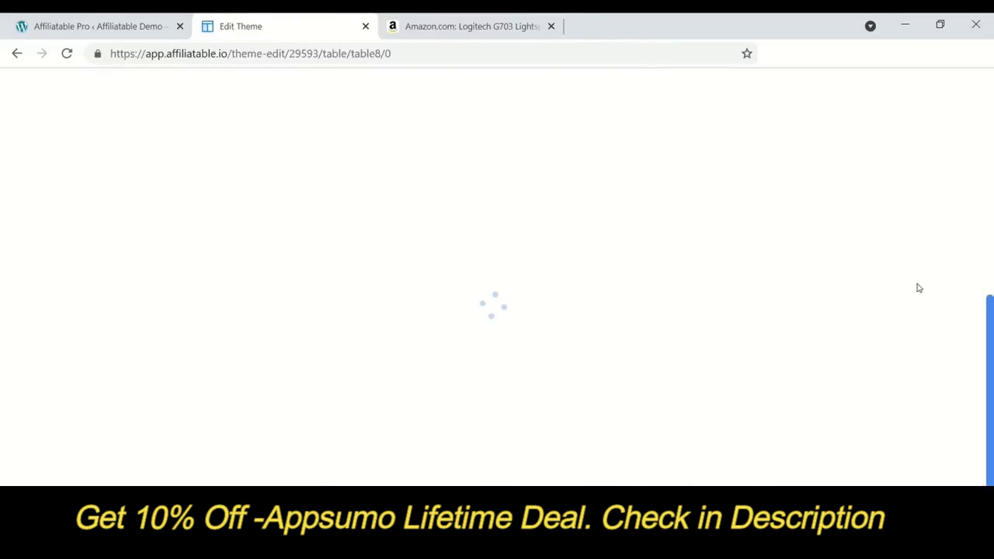
pyautogui.click(597, 293)
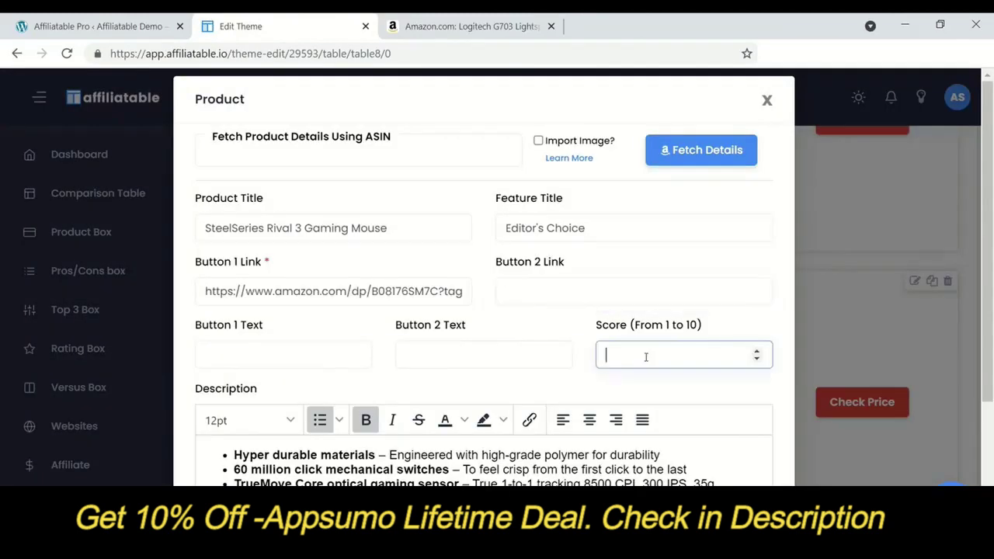
pyautogui.press('BackSpace')
pyautogui.scroll(-3, 511, 479)
pyautogui.click(756, 485)
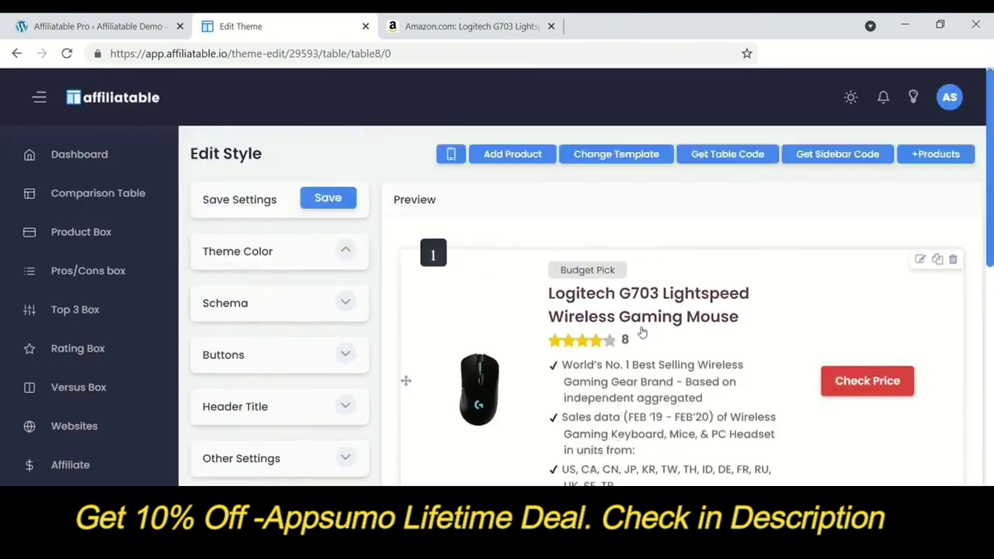
pyautogui.click(340, 203)
# - Try out several preset theme colors on the table, including red, brown and dark purple
pyautogui.click(342, 250)
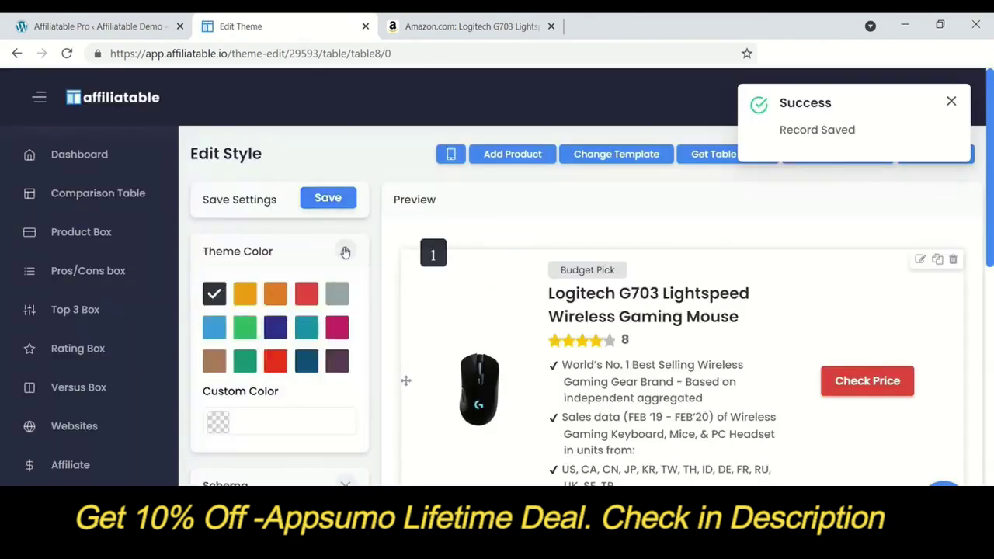
pyautogui.scroll(-1, 326, 265)
pyautogui.click(247, 224)
pyautogui.click(307, 219)
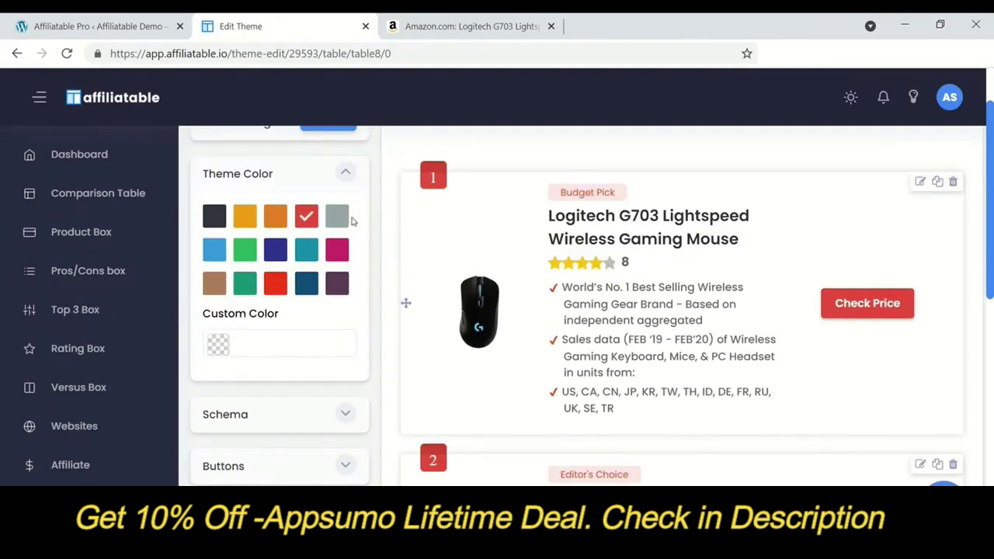
pyautogui.click(335, 250)
pyautogui.click(306, 250)
pyautogui.click(244, 249)
pyautogui.click(215, 283)
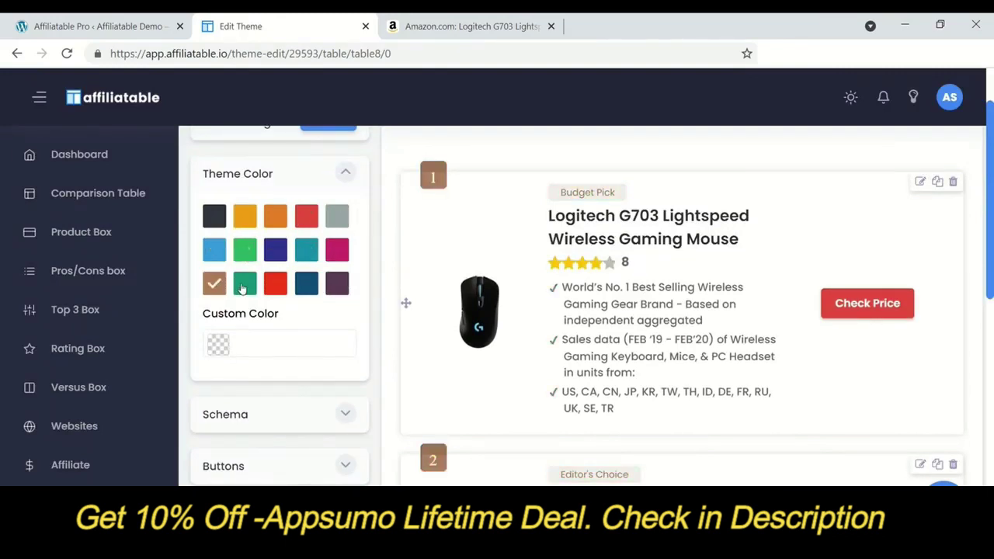
pyautogui.click(244, 283)
pyautogui.click(276, 286)
pyautogui.click(306, 284)
# - Pick the light purple #A683DB as the table's custom theme color
pyautogui.click(219, 342)
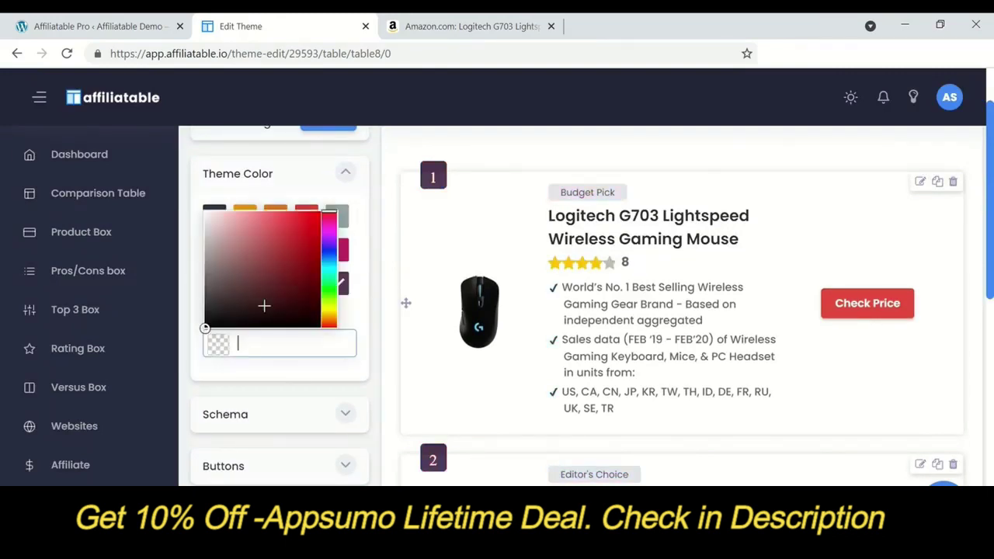
pyautogui.moveTo(264, 304); pyautogui.dragTo(251, 228)
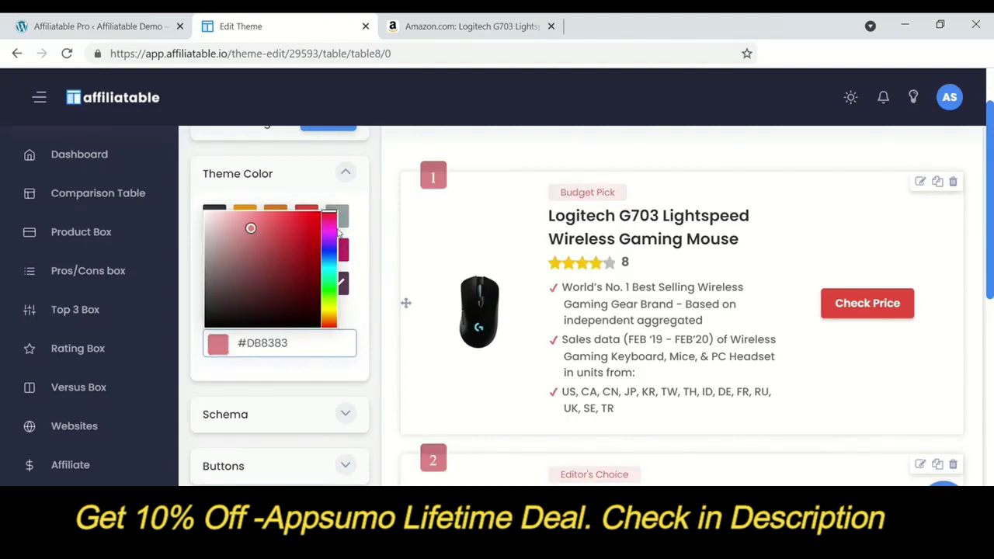
pyautogui.moveTo(332, 237)
pyautogui.mouseDown()
pyautogui.moveTo(324, 344)
pyautogui.moveTo(325, 242)
pyautogui.mouseUp()
pyautogui.click(368, 202)
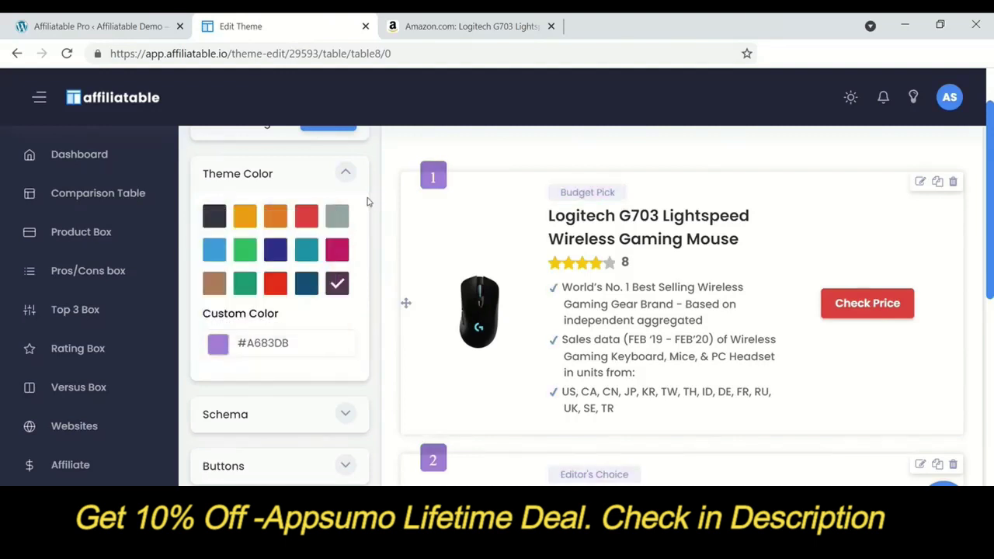
# - Set the first button's text to "Check Price on Amazon" and make its link open in a new window
pyautogui.scroll(-2, 348, 426)
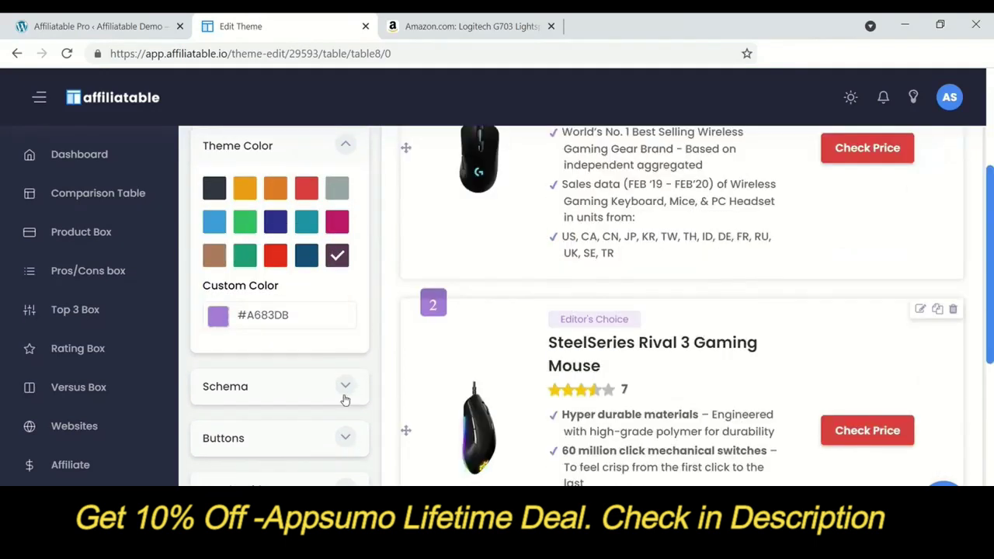
pyautogui.scroll(-1, 545, 398)
pyautogui.click(345, 388)
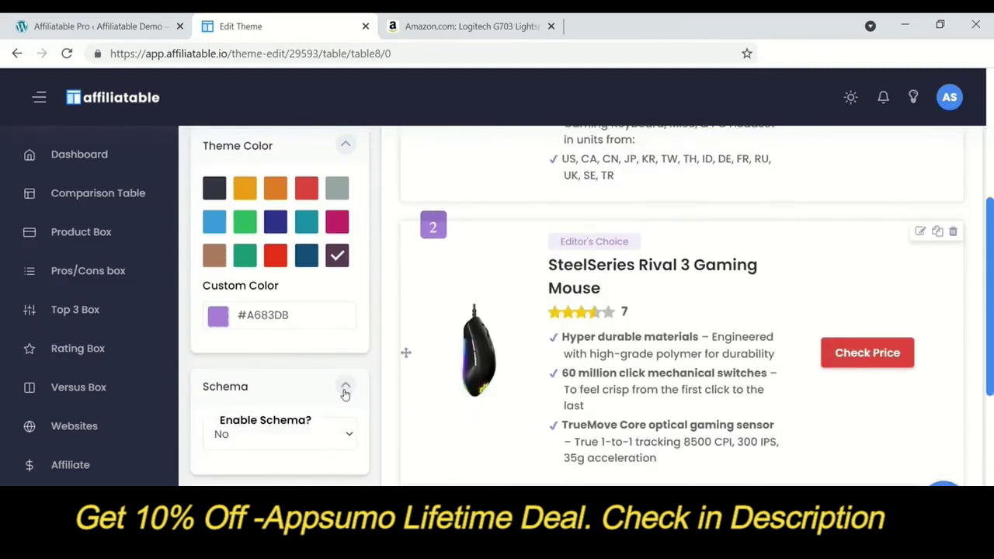
pyautogui.click(345, 388)
pyautogui.click(346, 437)
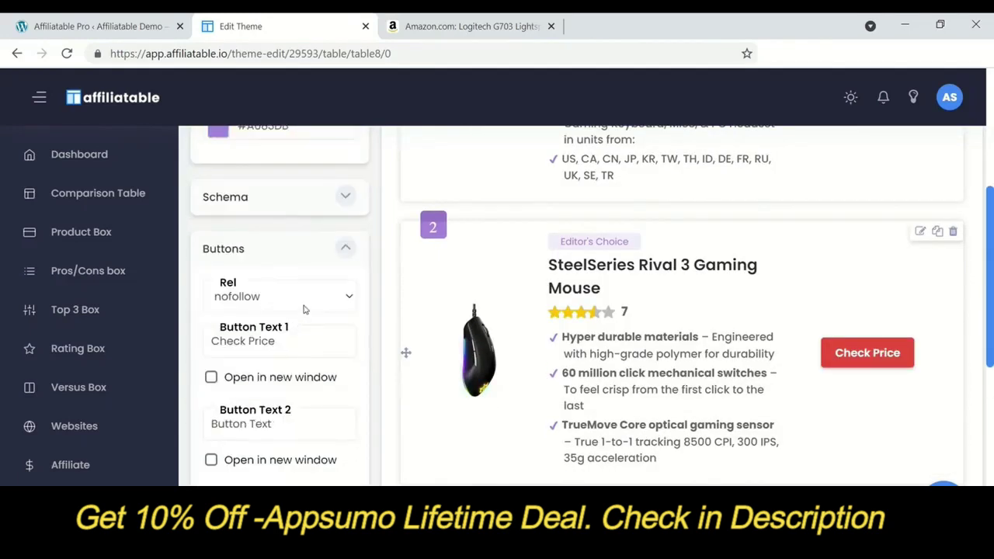
pyautogui.click(299, 347)
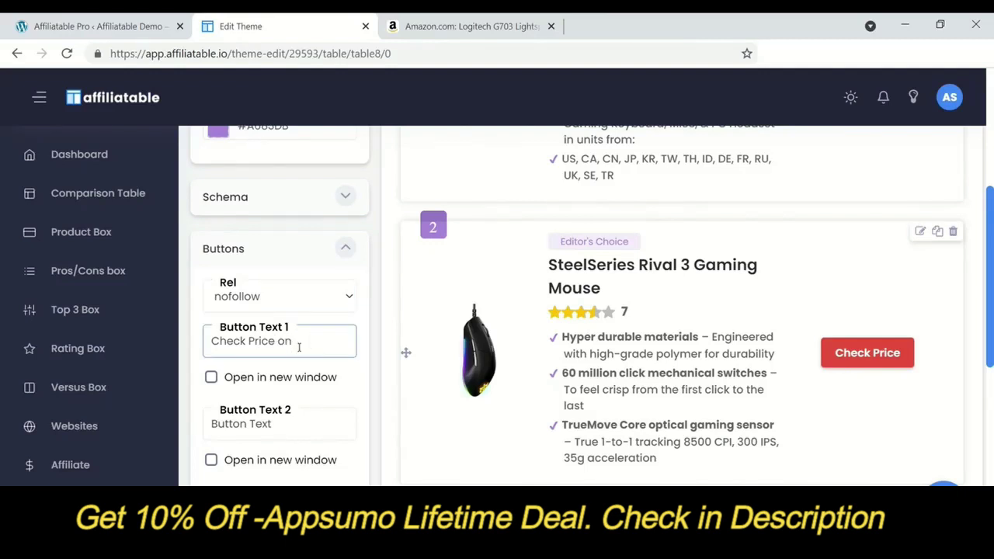
pyautogui.click(211, 377)
# - Set the second button's text to "Check Price on Walmart" and make its link open in a new window
pyautogui.moveTo(295, 430); pyautogui.dragTo(178, 427)
pyautogui.write('Check Price on Walmart')
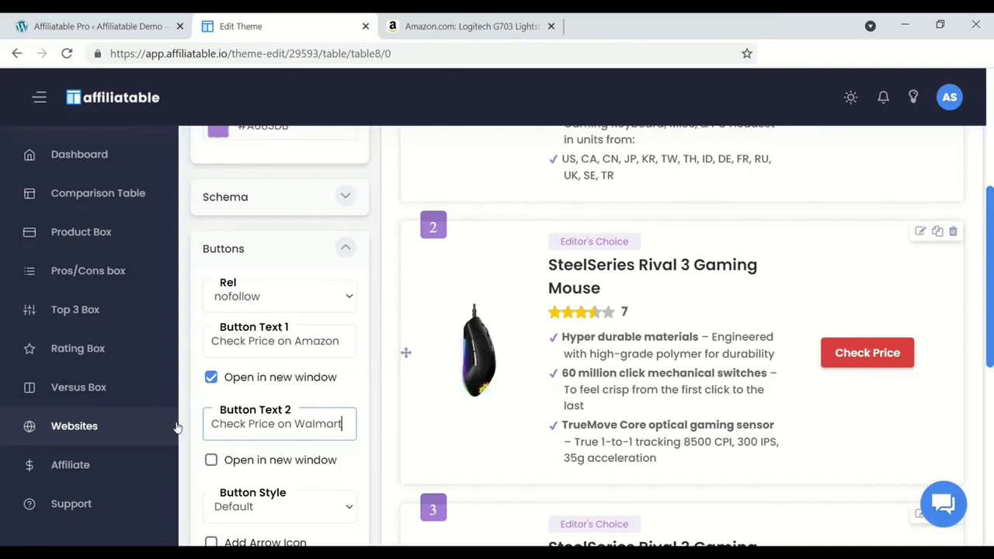
pyautogui.click(212, 460)
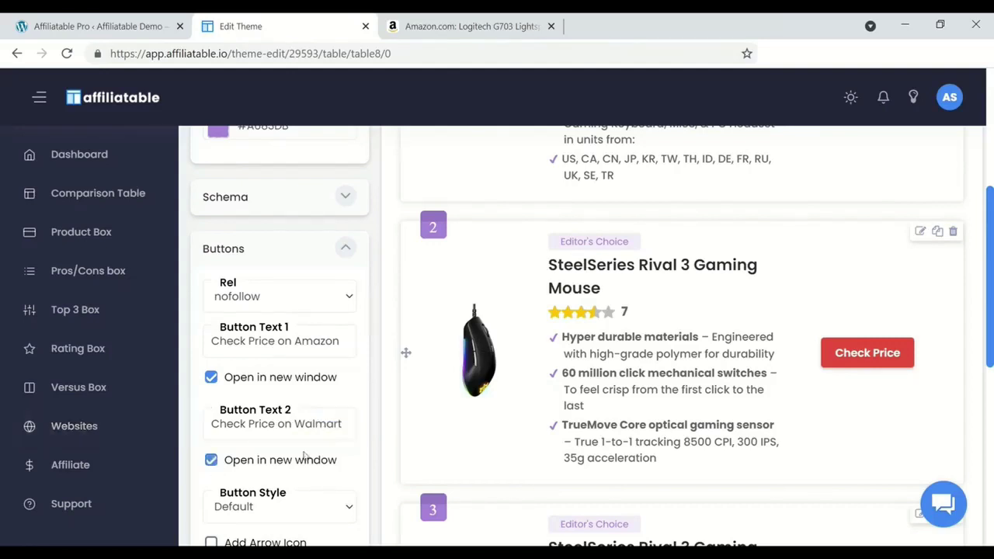
# - Try button styles 1 through 4 on the table and return to the Default style
pyautogui.scroll(-2, 305, 447)
pyautogui.click(323, 399)
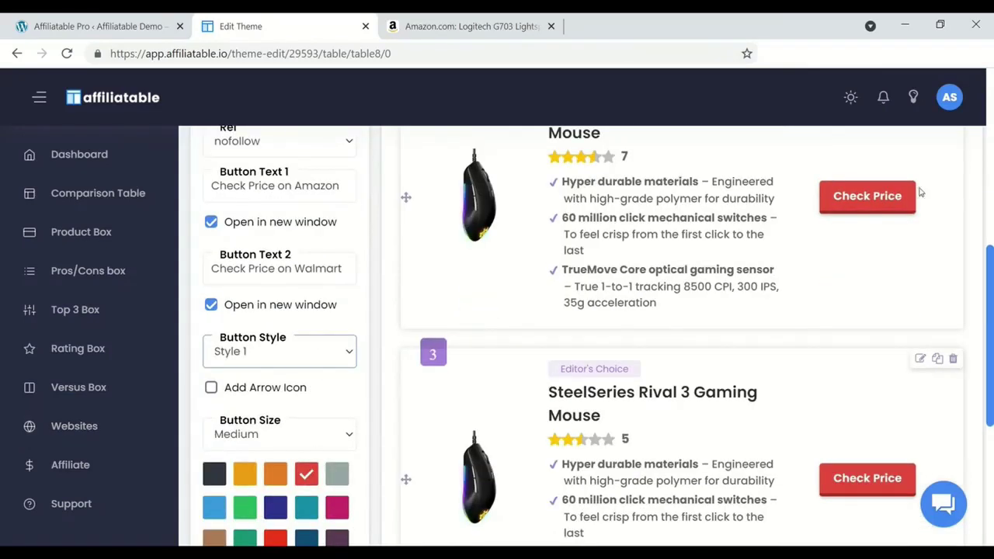
pyautogui.press('Down')
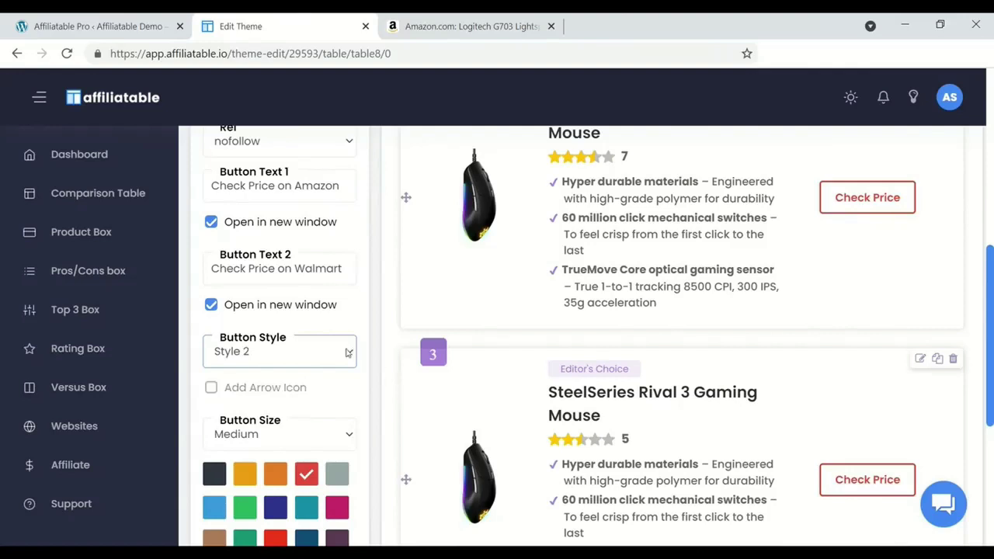
pyautogui.press('Down')
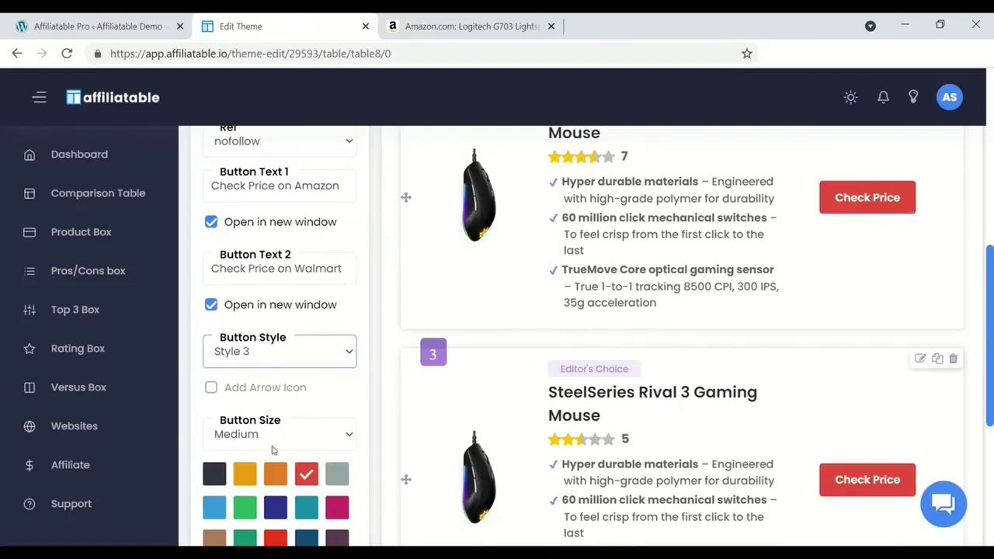
pyautogui.press('Down')
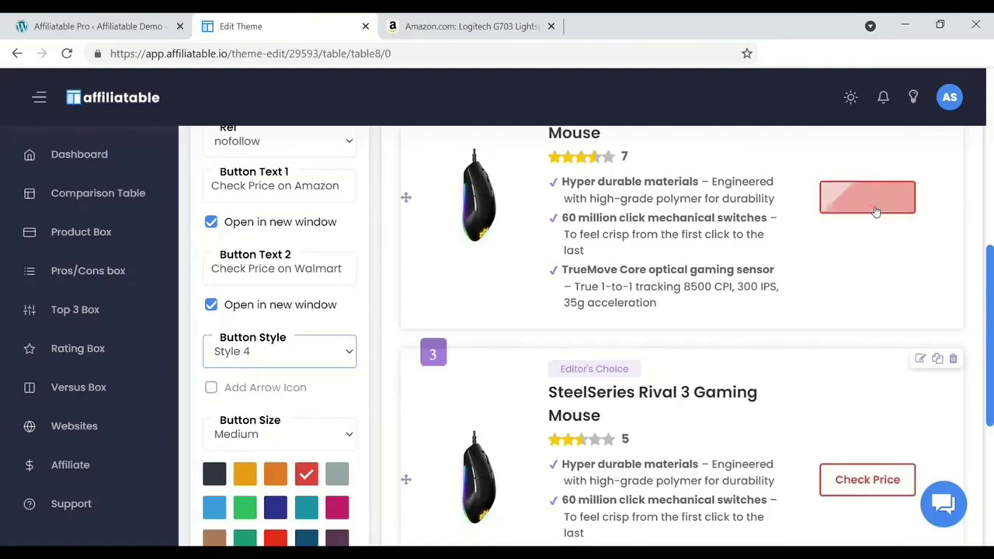
pyautogui.press('Home')
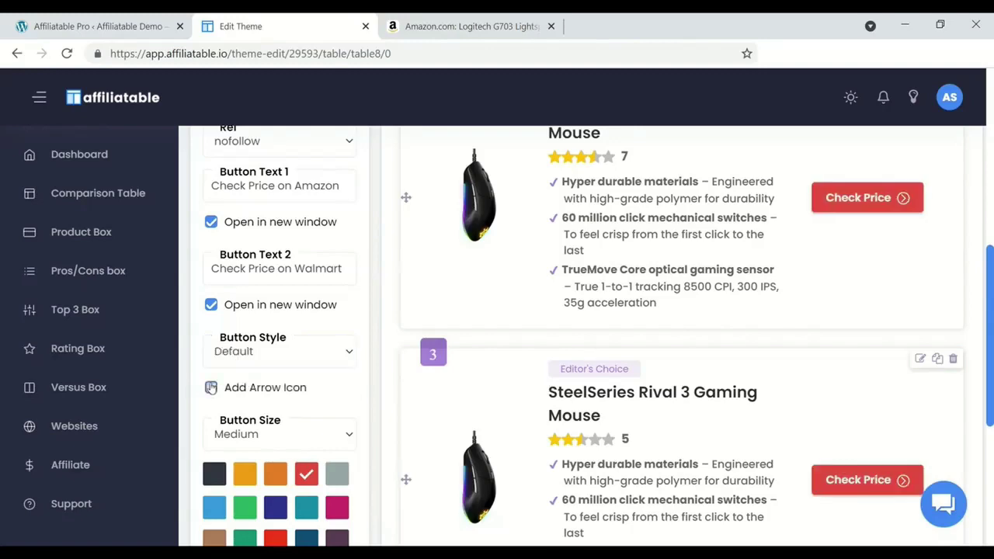
# - Add the arrow icon to the product buttons and save the table settings
pyautogui.click(244, 386)
pyautogui.scroll(-2, 295, 359)
pyautogui.scroll(10, 295, 359)
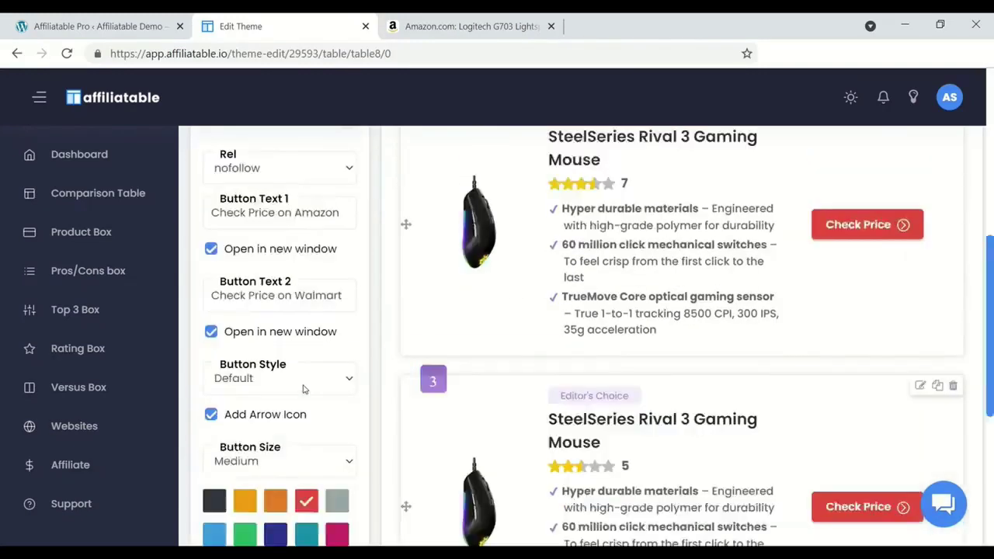
pyautogui.click(339, 206)
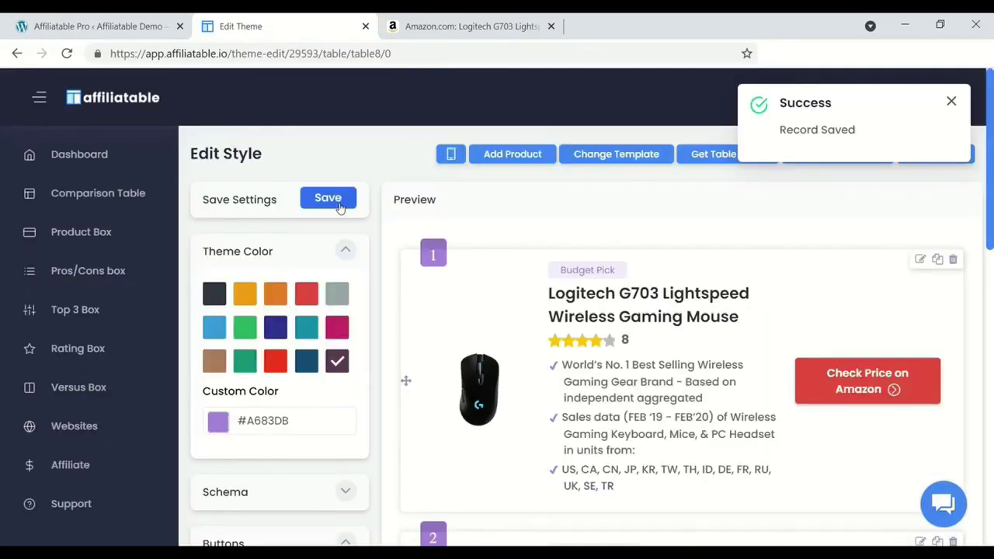
# - Compare the Small and Large button sizes and set the button size to Small
pyautogui.scroll(-6, 723, 322)
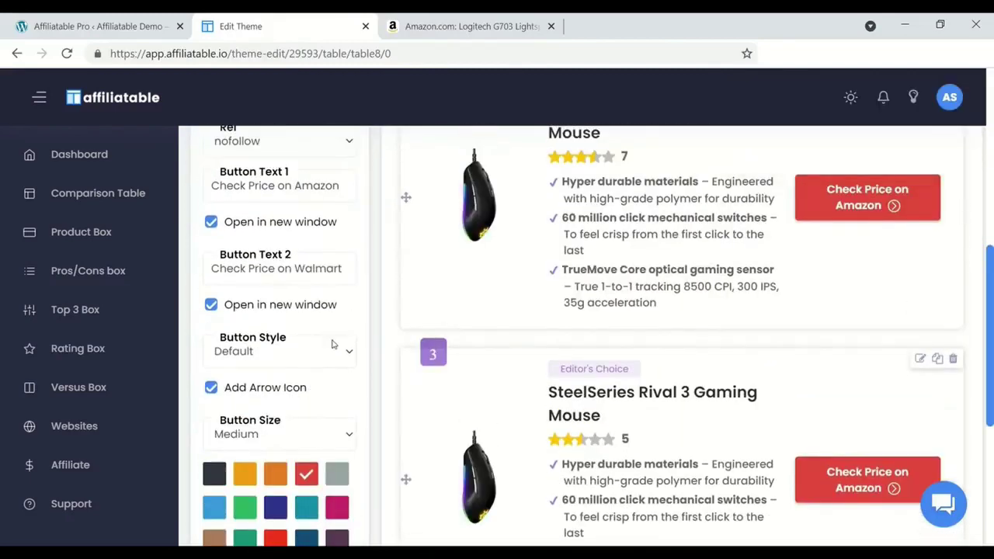
pyautogui.click(269, 477)
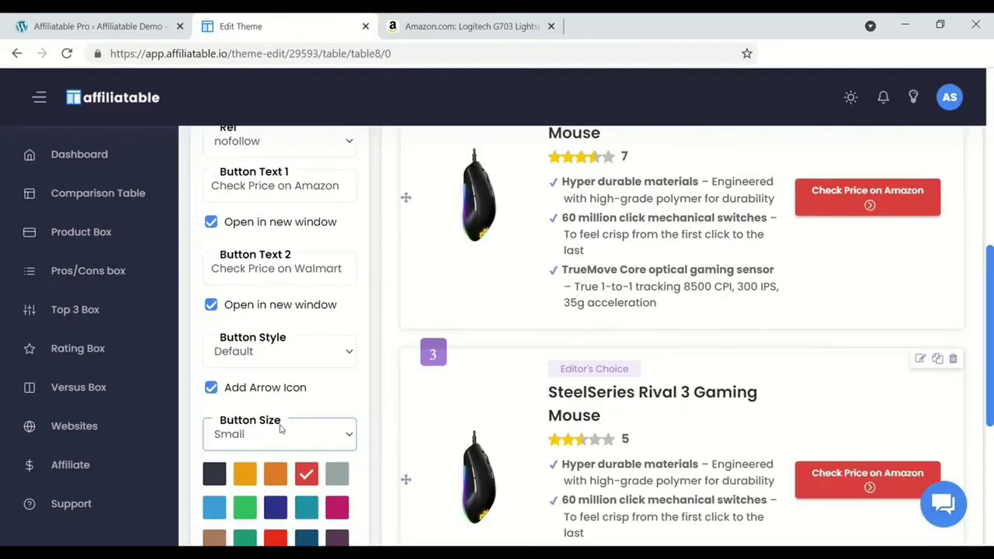
pyautogui.click(267, 492)
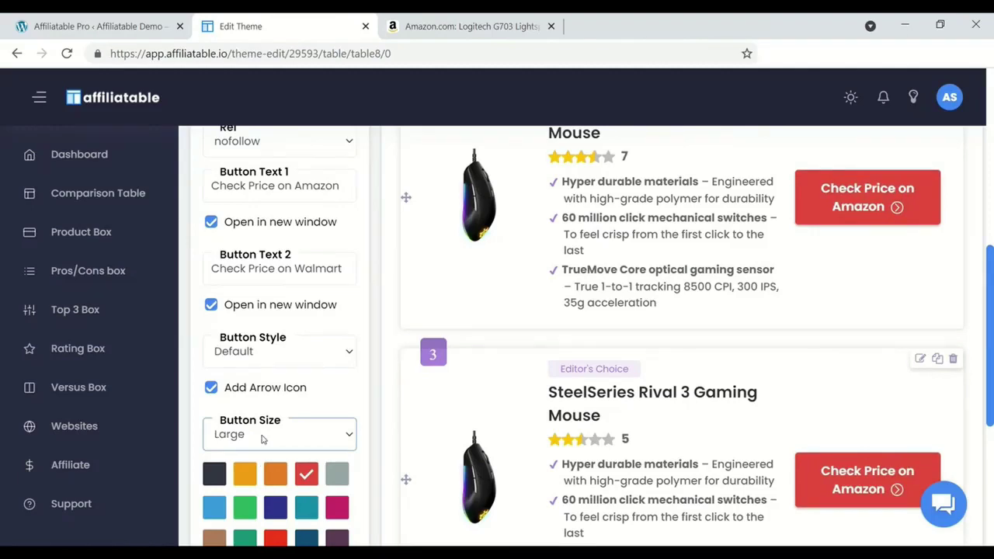
pyautogui.hotkey('ctrl', '-')
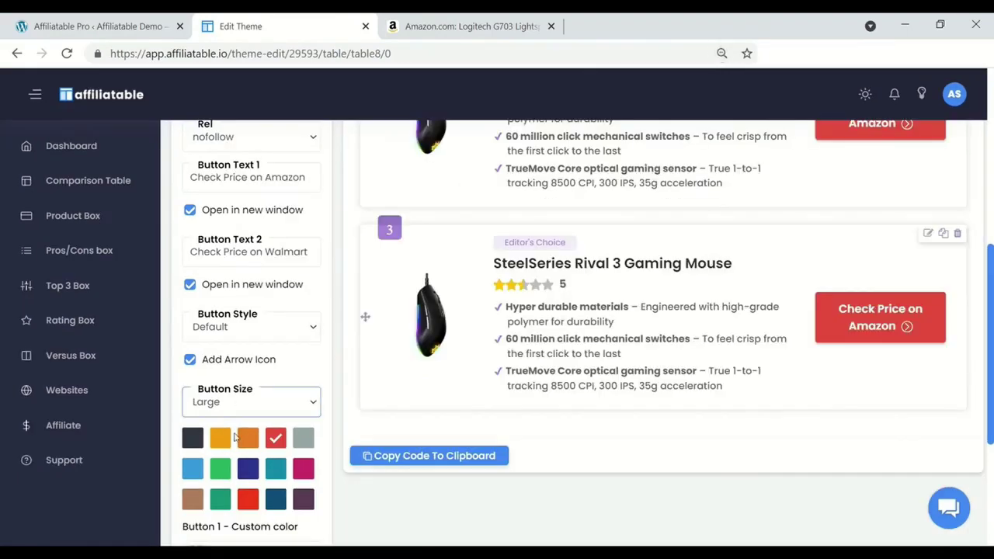
pyautogui.press('Up')
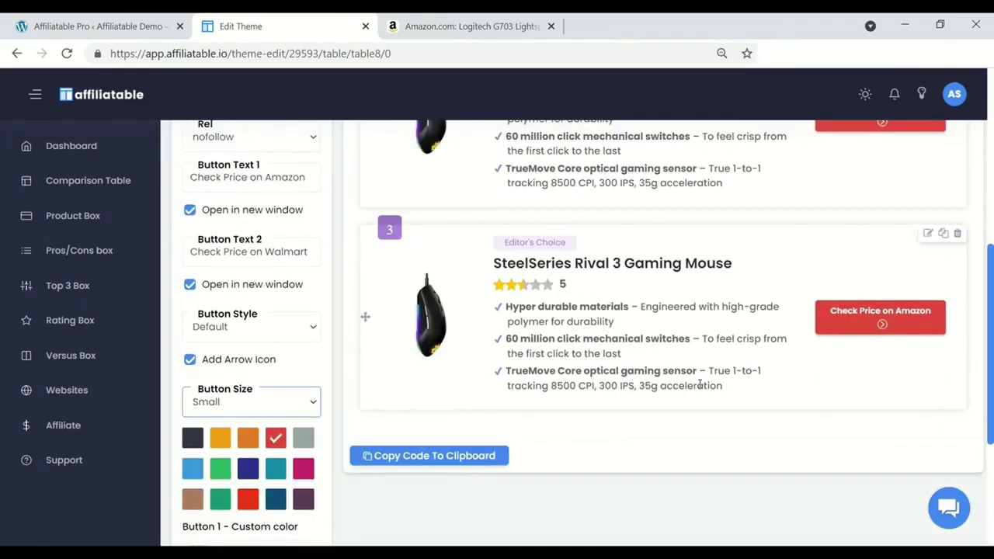
# - Shorten the two button texts to "Check on Amazon" and "Check on Walmart"
pyautogui.doubleClick(226, 177)
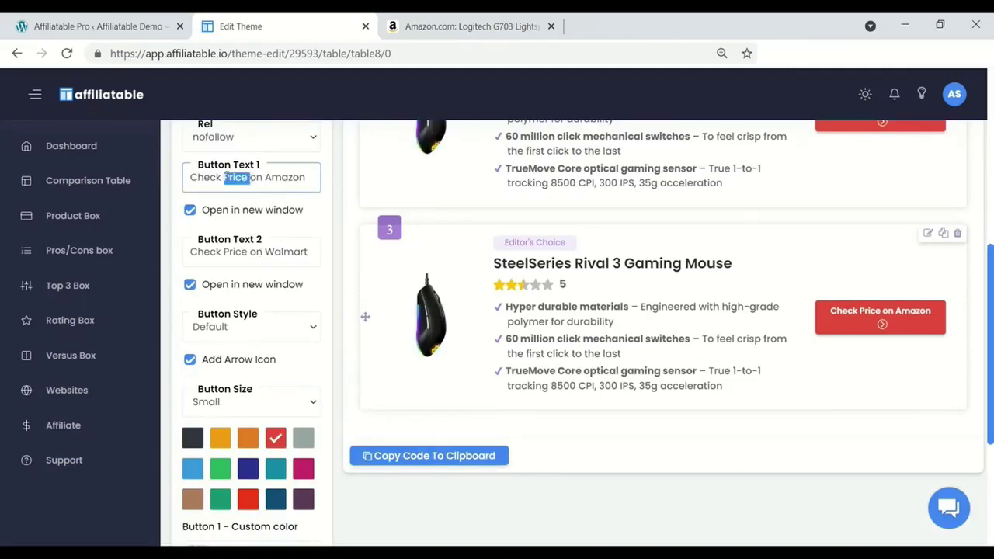
pyautogui.press('BackSpace')
pyautogui.doubleClick(235, 251)
pyautogui.press('BackSpace')
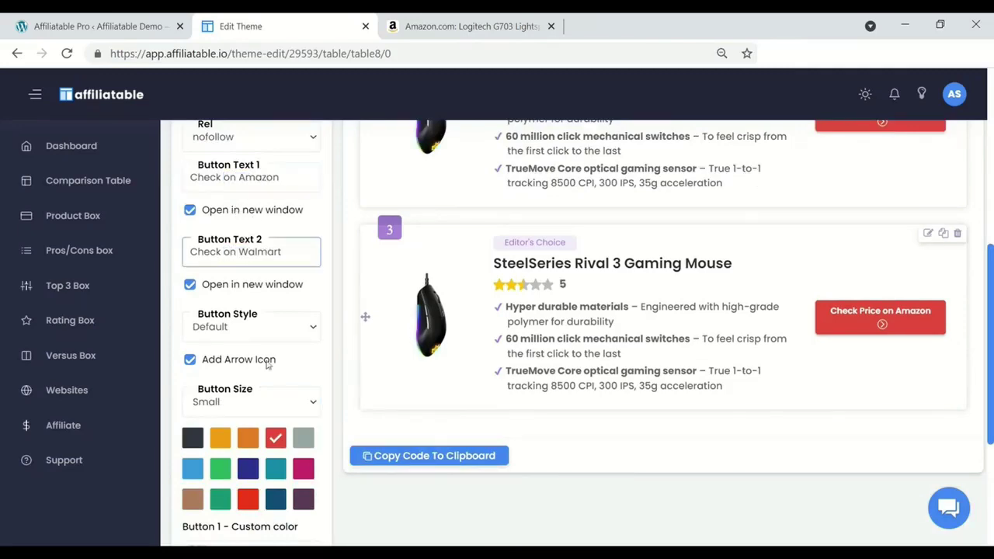
# - Save the table settings with the new button texts and dismiss the notification
pyautogui.scroll(10, 277, 298)
pyautogui.hotkey('ctrl', '+')
pyautogui.click(318, 200)
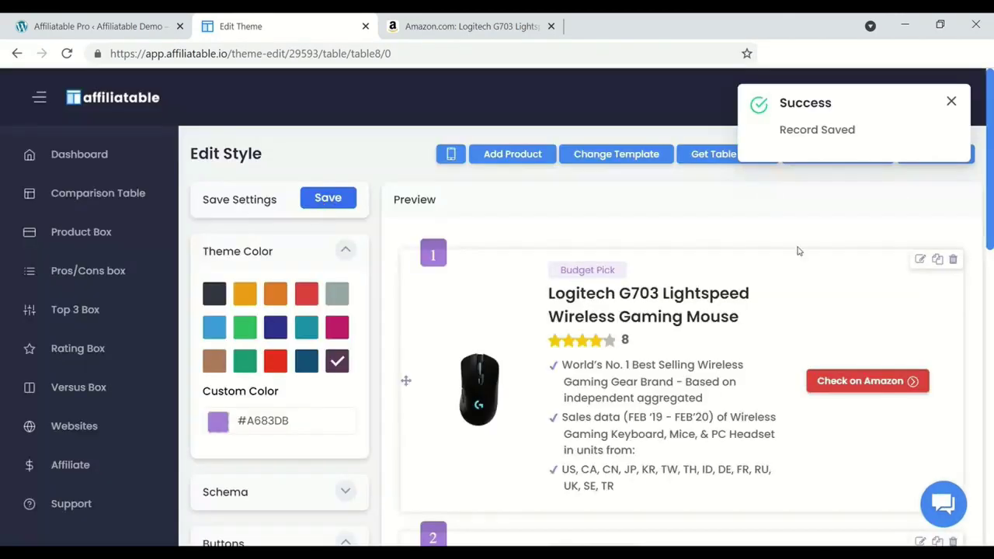
pyautogui.click(952, 103)
# - Try the orange, black and dark blue preset colors and a custom green for the table's first button
pyautogui.scroll(-5, 284, 332)
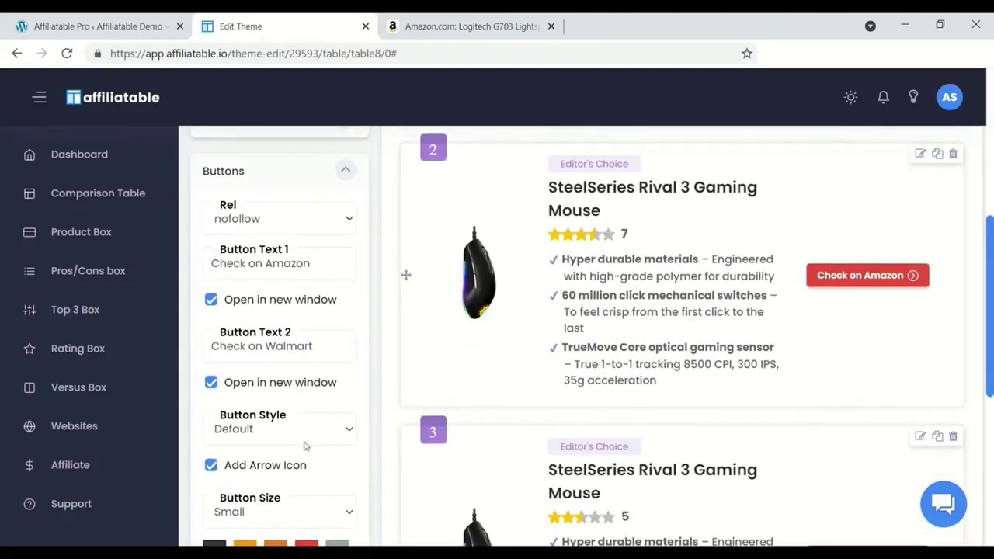
pyautogui.click(333, 269)
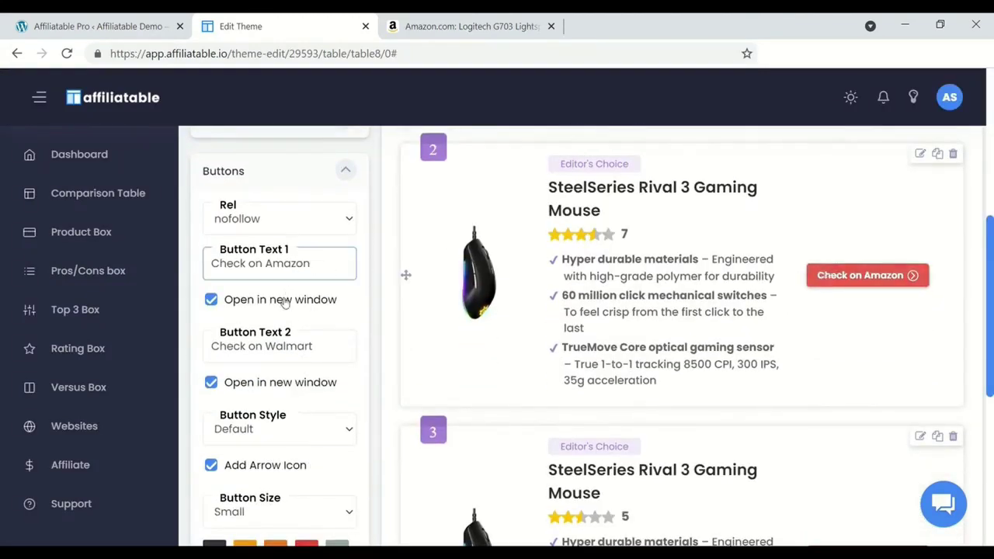
pyautogui.scroll(-2, 334, 305)
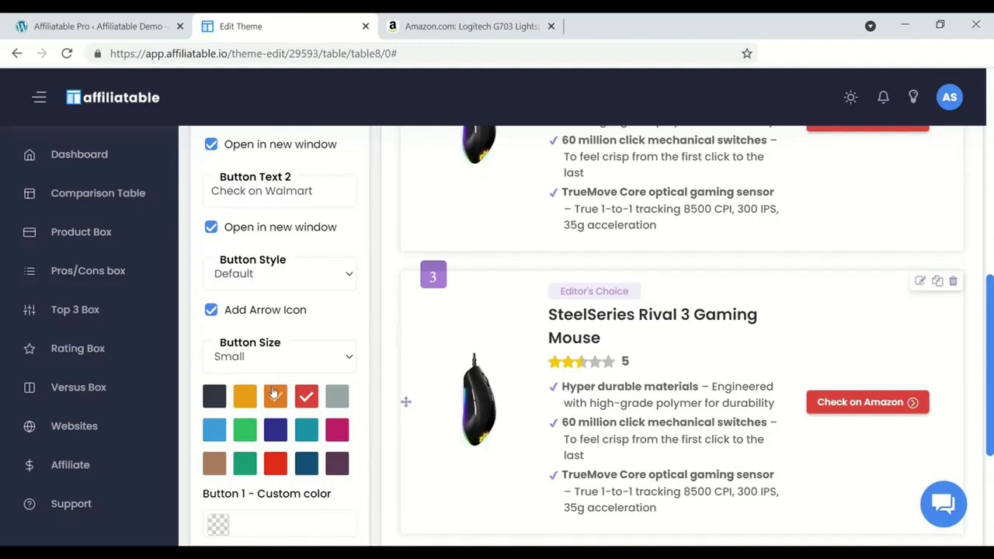
pyautogui.click(274, 395)
pyautogui.click(214, 396)
pyautogui.click(275, 429)
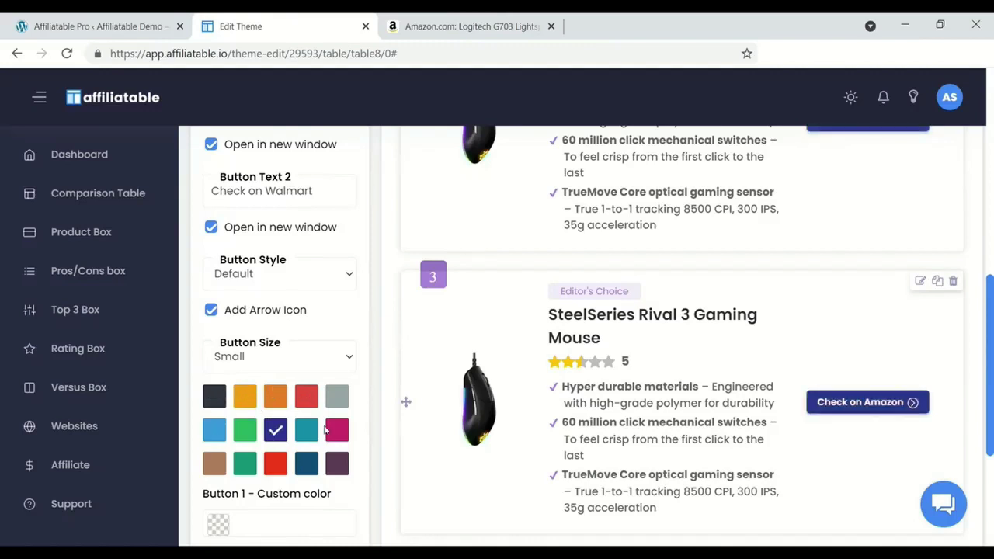
pyautogui.click(222, 525)
pyautogui.moveTo(318, 423); pyautogui.dragTo(330, 461)
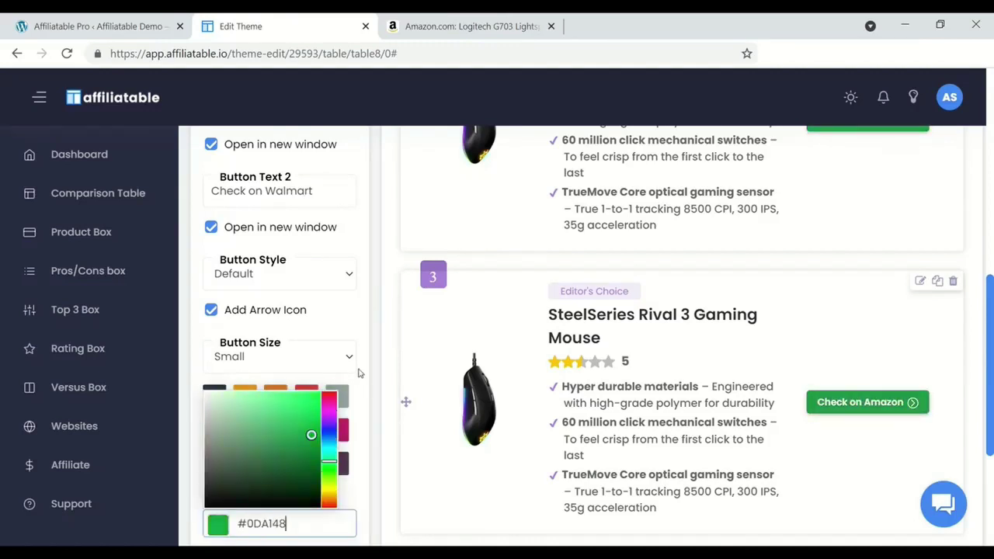
pyautogui.click(356, 327)
pyautogui.scroll(6, 288, 337)
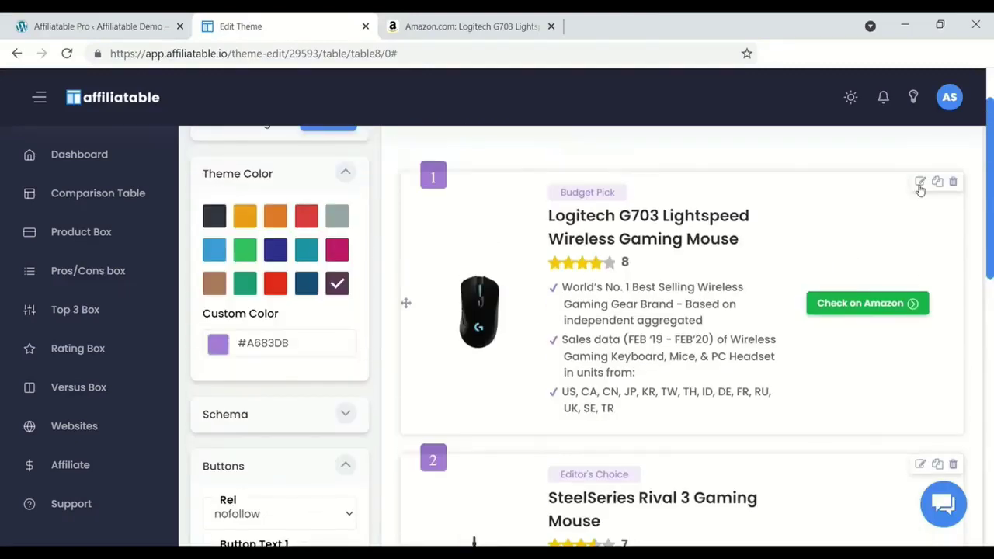
pyautogui.click(919, 183)
pyautogui.click(561, 299)
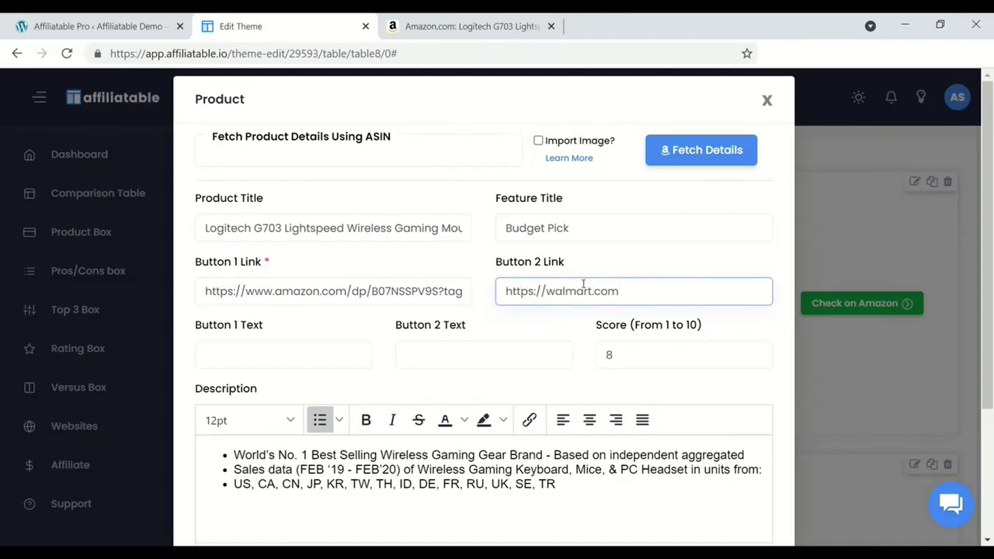
pyautogui.scroll(-3, 583, 284)
pyautogui.click(757, 501)
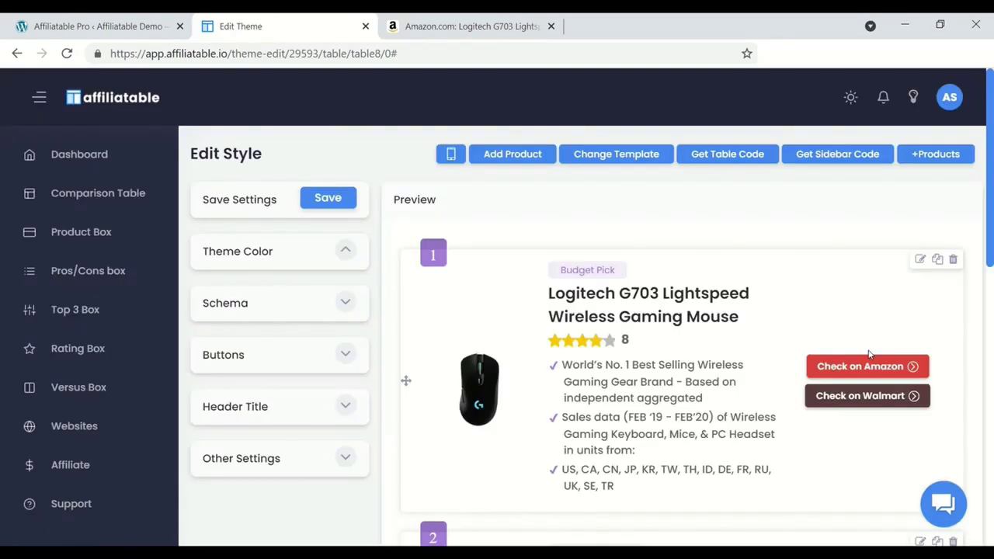
# - Give the second product, the SteelSeries Rival 3, the placeholder Button 2 link "#" and save it
pyautogui.scroll(-4, 926, 469)
pyautogui.click(917, 230)
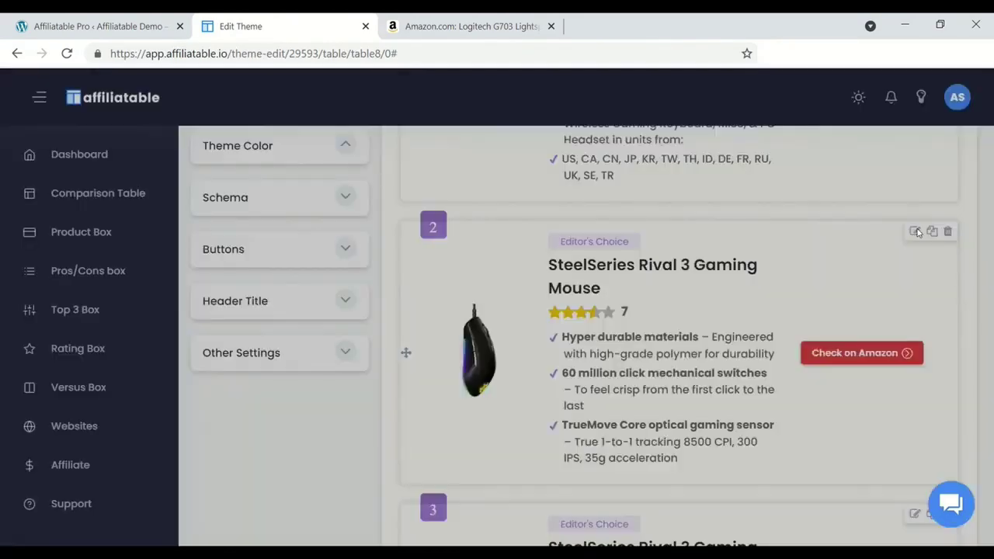
pyautogui.click(622, 298)
pyautogui.write('#')
pyautogui.scroll(-3, 587, 331)
pyautogui.click(749, 495)
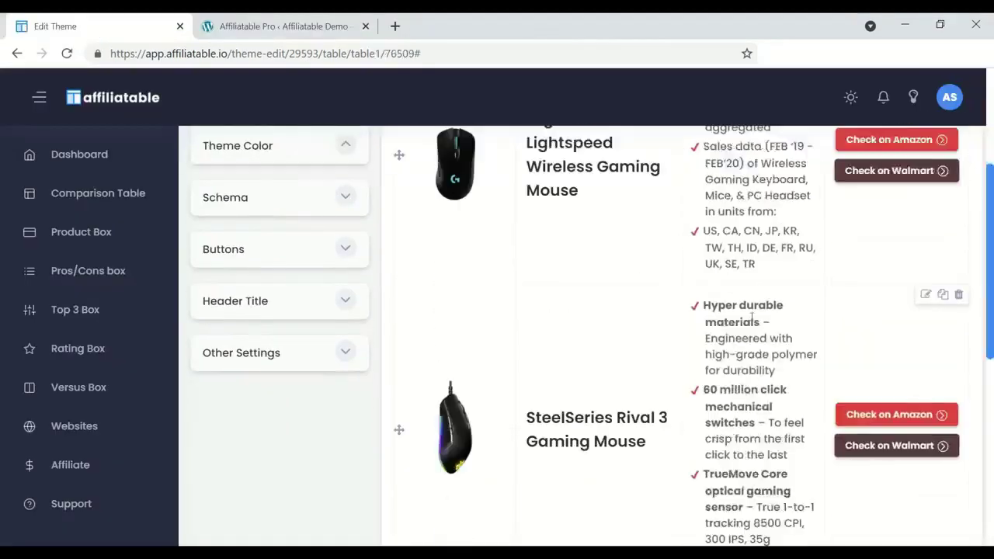
# - Review the product rows in the red-header table layout and save the table settings
pyautogui.scroll(-4, 752, 318)
pyautogui.scroll(7, 751, 317)
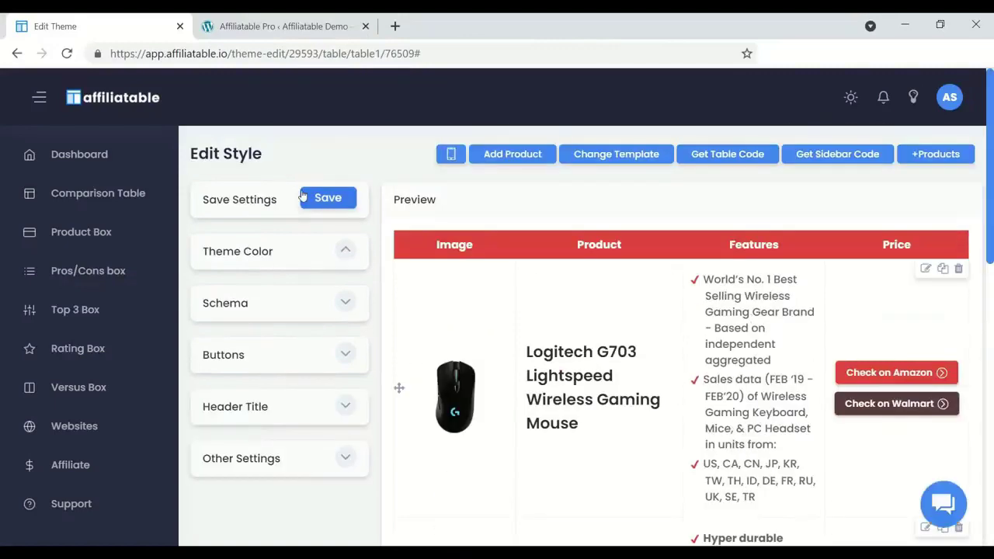
pyautogui.click(326, 199)
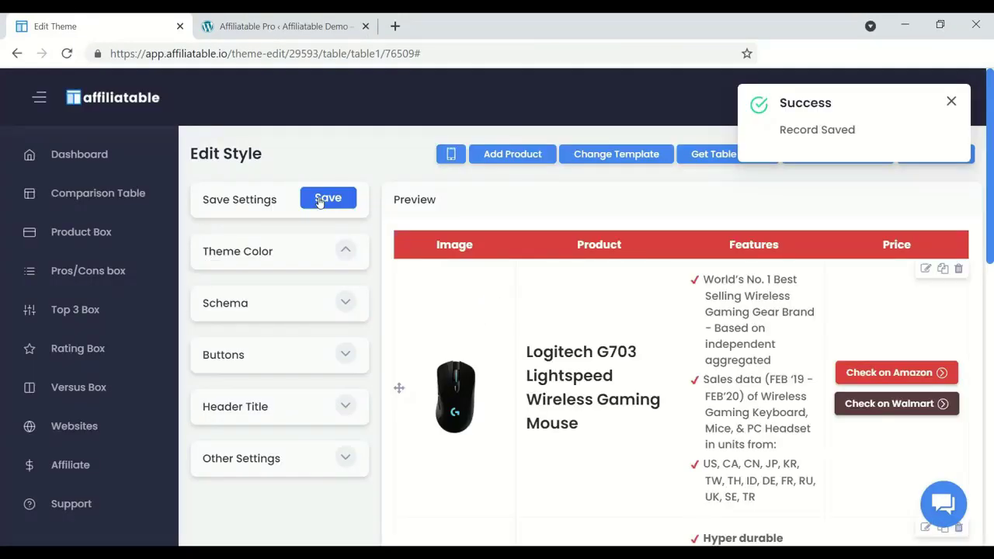
pyautogui.click(951, 103)
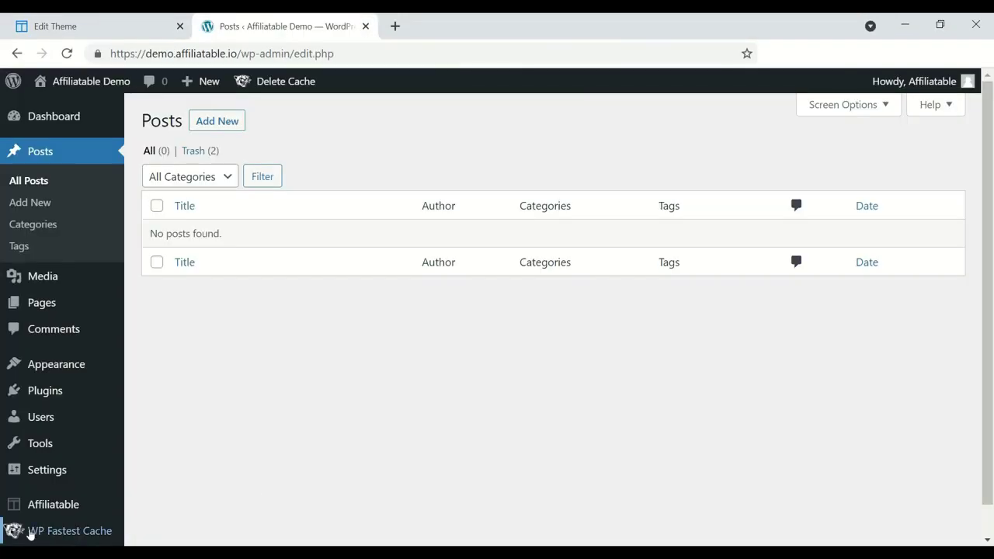
# - Sync the Affiliatable plugin in the WordPress admin and copy the Best Gaming Mouse table's shortcode
pyautogui.click(42, 506)
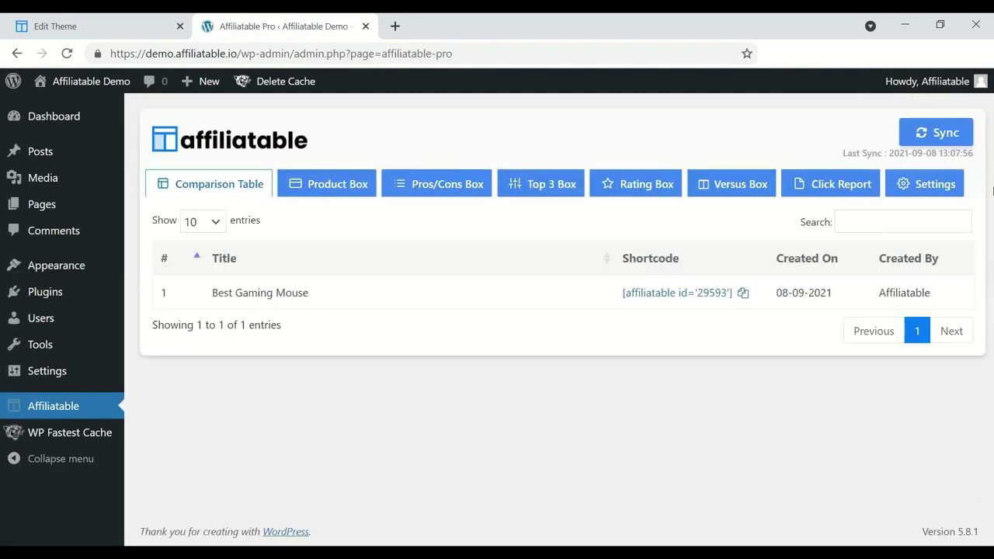
pyautogui.click(935, 132)
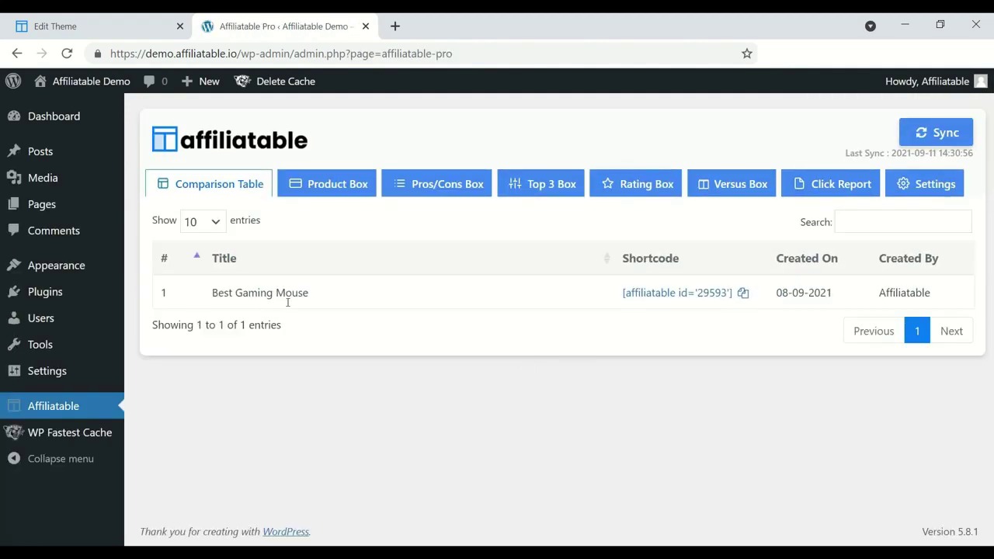
pyautogui.click(743, 296)
pyautogui.click(615, 142)
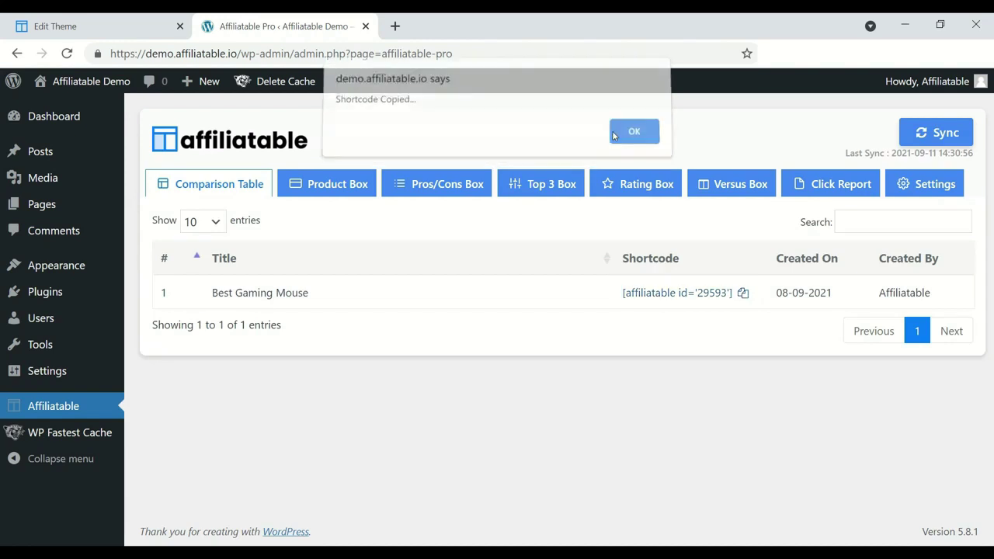
# - Create a new WordPress post titled "Best Gaming Mouse" and paste the table shortcode into its body
pyautogui.click(97, 150)
pyautogui.click(220, 124)
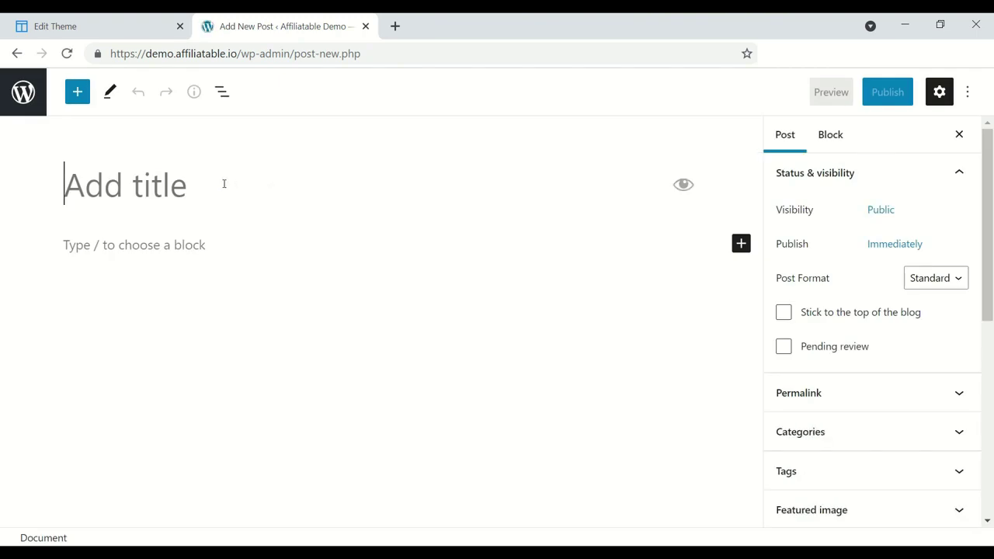
pyautogui.write('Best Gaming Mous')
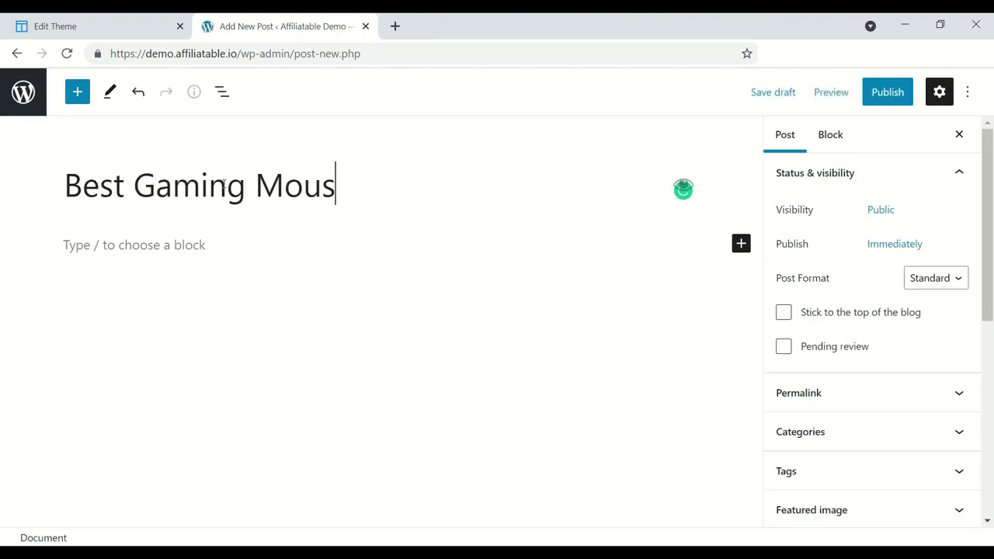
pyautogui.write('e')
pyautogui.click(103, 248)
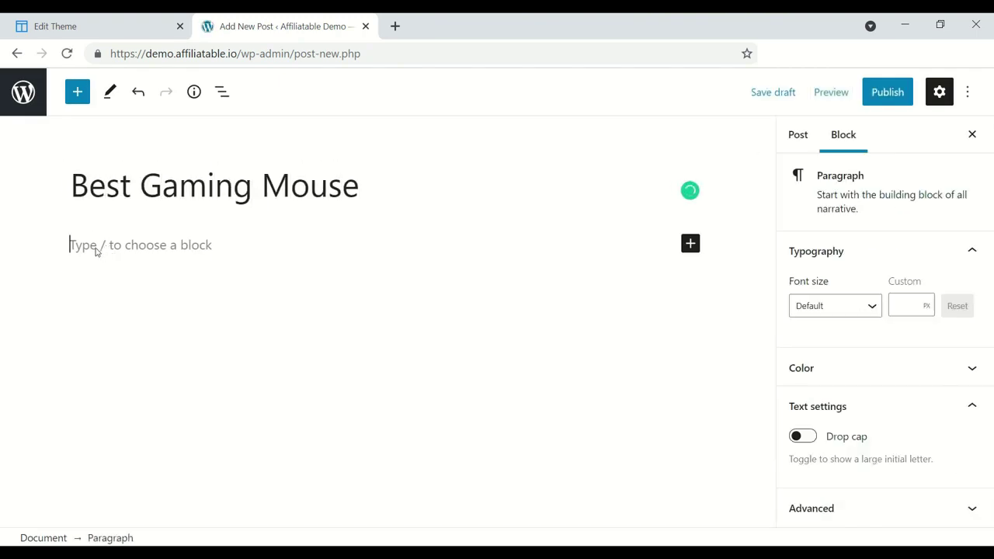
pyautogui.hotkey('ctrl', 'v')
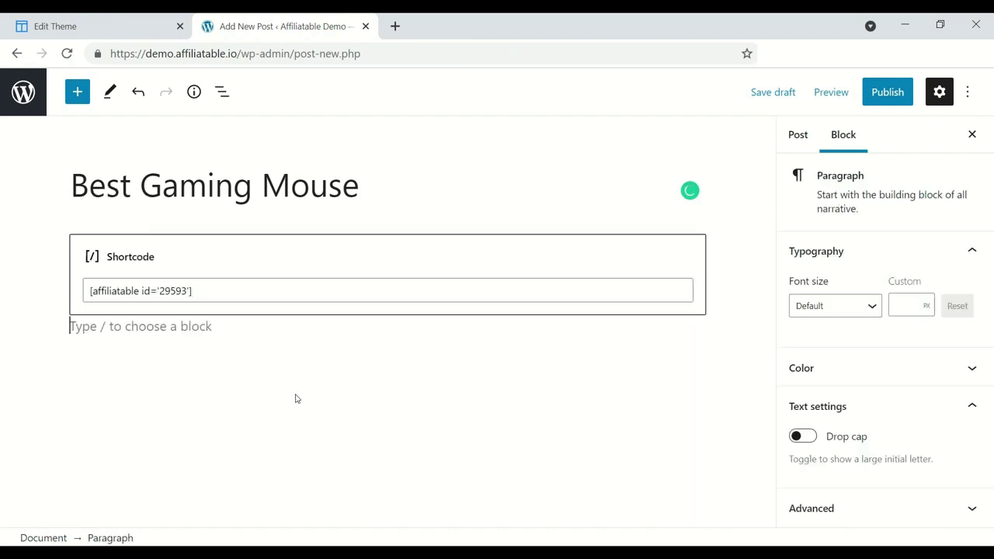
# - Preview the post in a new tab and examine the table's product rows and both buttons
pyautogui.click(828, 93)
pyautogui.click(756, 237)
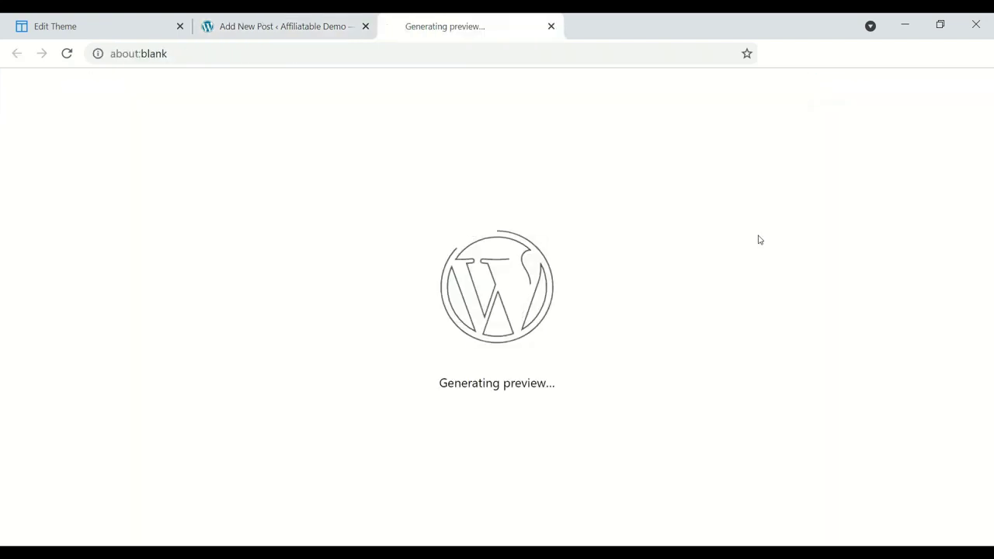
pyautogui.scroll(-5, 524, 331)
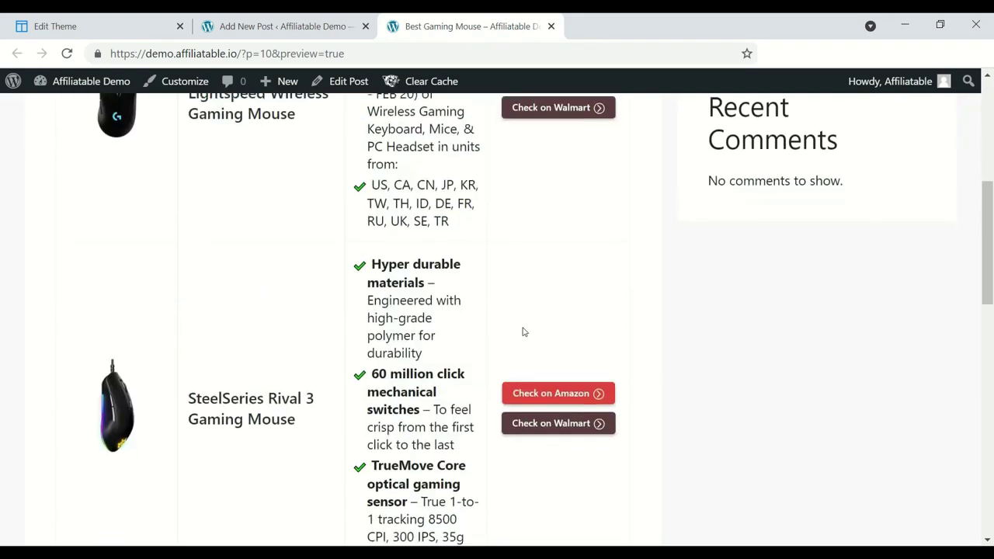
pyautogui.scroll(5, 523, 331)
pyautogui.scroll(-4, 523, 331)
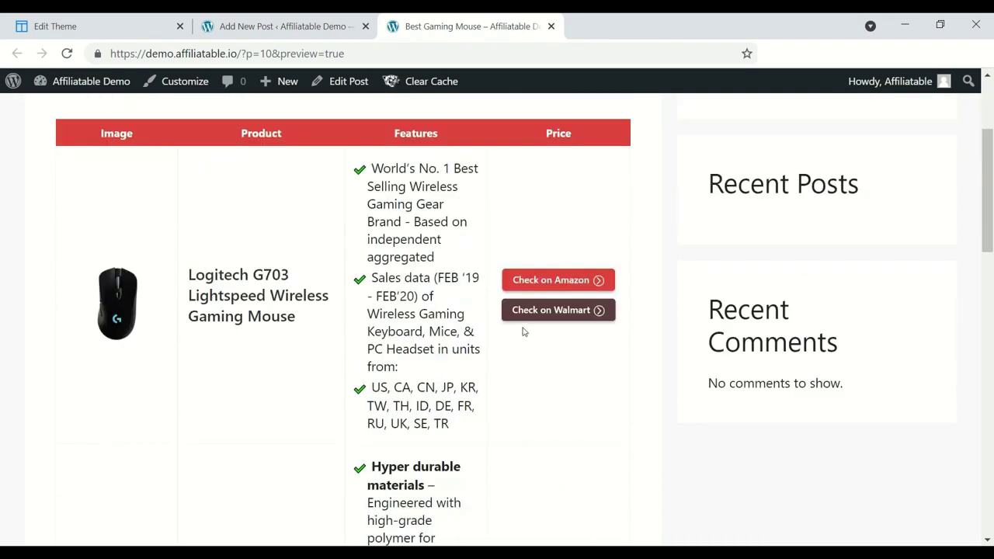
pyautogui.scroll(3, 523, 331)
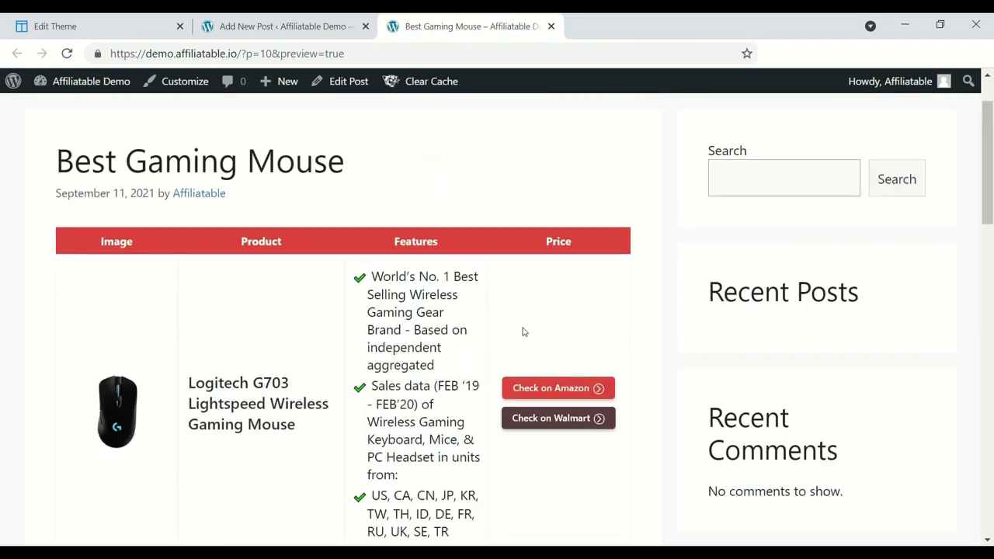
# - Return to the post editor and publish the Best Gaming Mouse post
pyautogui.click(339, 17)
pyautogui.click(890, 93)
pyautogui.click(823, 94)
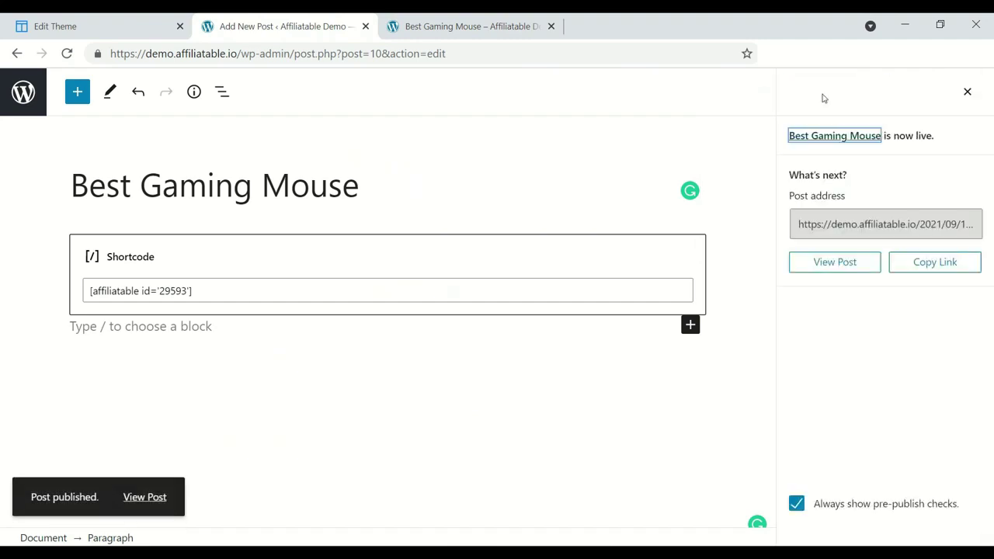
# - Return to the Affiliatable table editor, apply the template with numbered ribbons and score bars, and save it
pyautogui.click(464, 17)
pyautogui.hotkey('ctrl', '1')
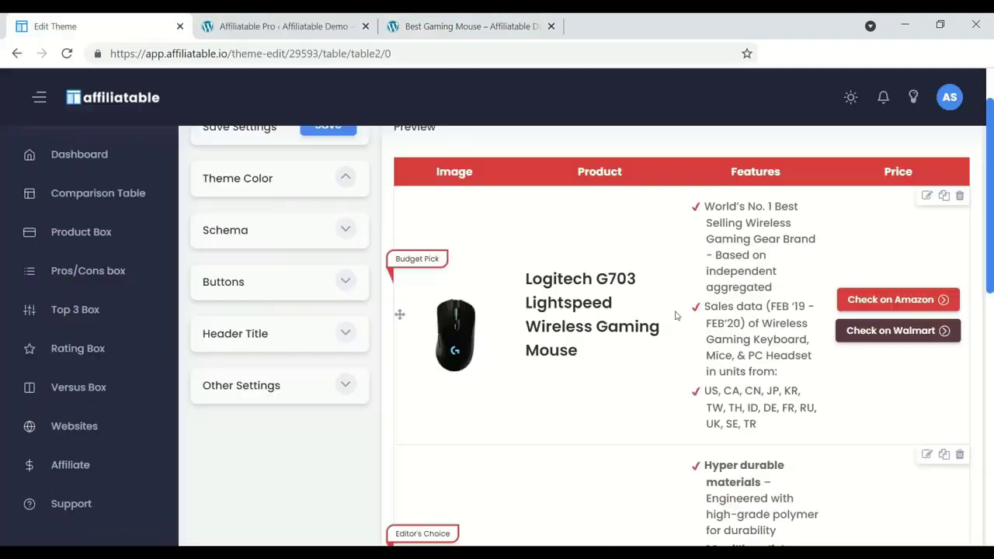
pyautogui.click(598, 154)
pyautogui.click(323, 334)
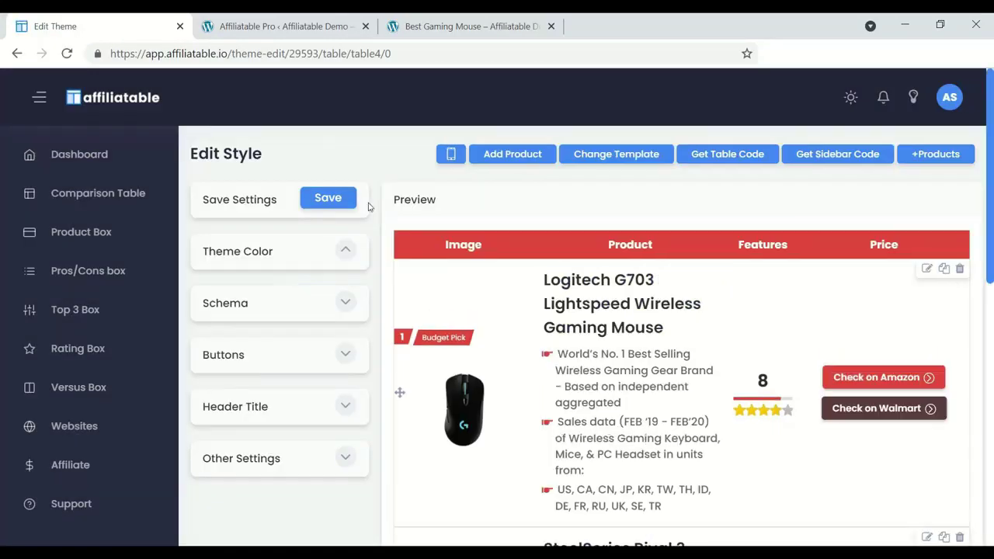
pyautogui.click(349, 196)
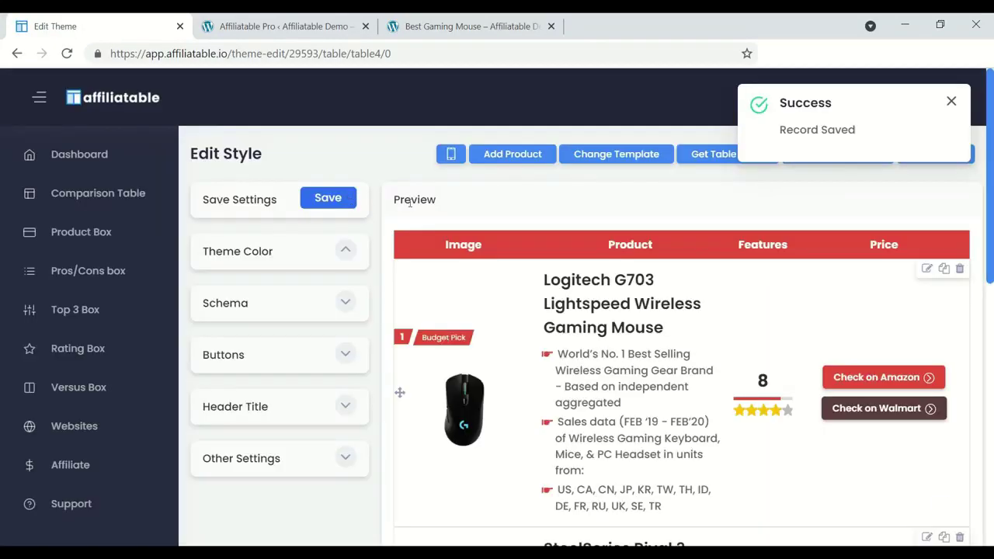
# - Sync the Affiliatable plugin in WordPress and check the table on the published Best Gaming Mouse post
pyautogui.hotkey('ctrl', '2')
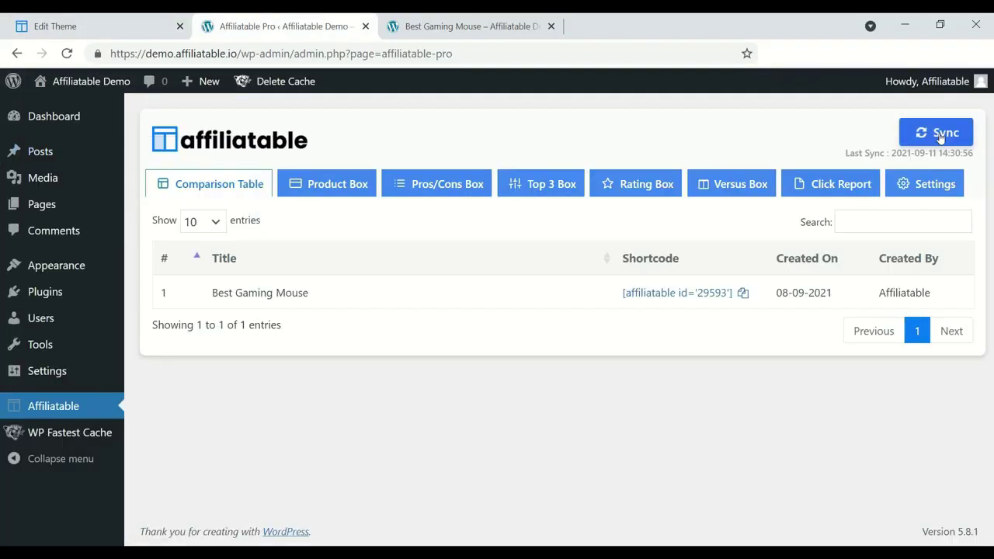
pyautogui.click(431, 17)
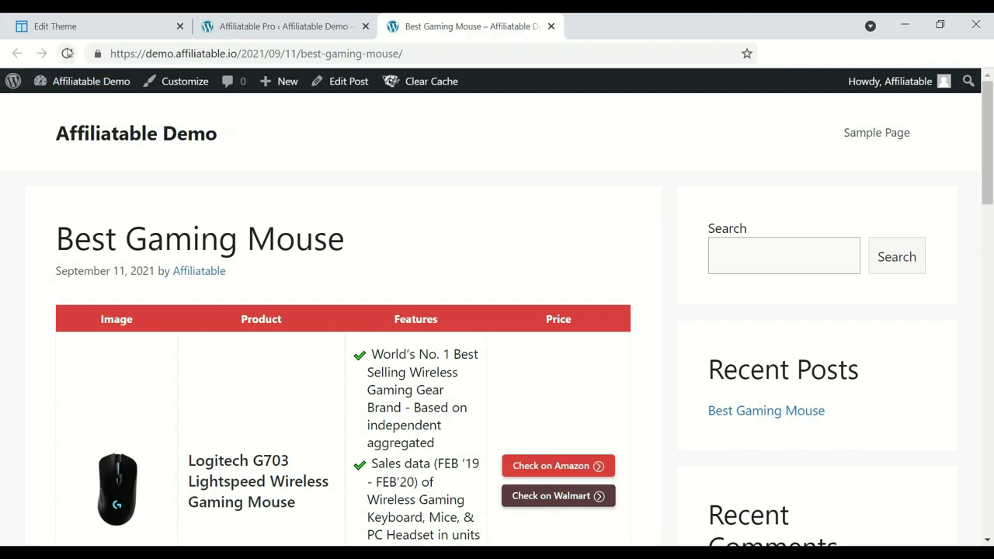
pyautogui.scroll(-4, 513, 233)
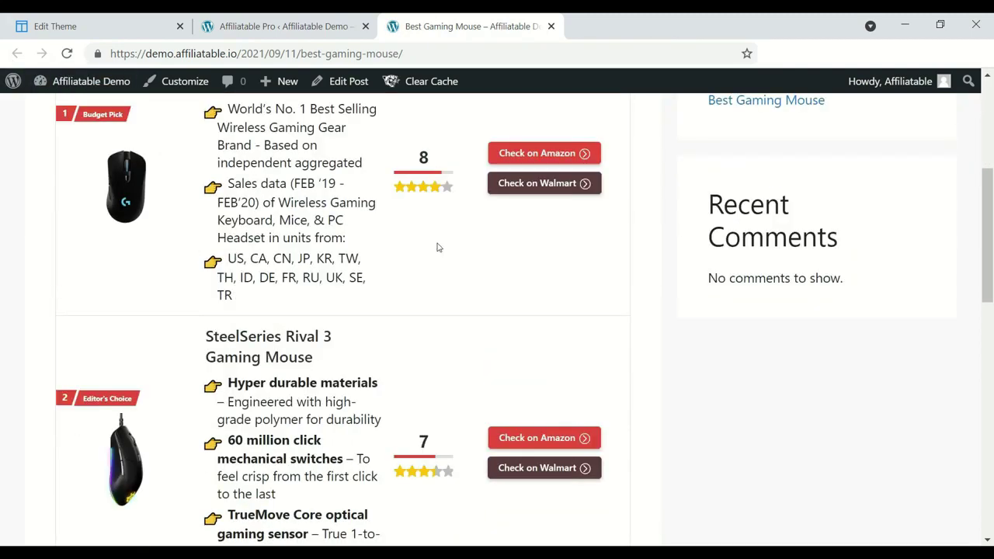
pyautogui.scroll(-3, 435, 248)
# - Return to the Affiliatable table editor, apply the compact template with row numbers and circular scores, and save it
pyautogui.click(312, 17)
pyautogui.click(108, 25)
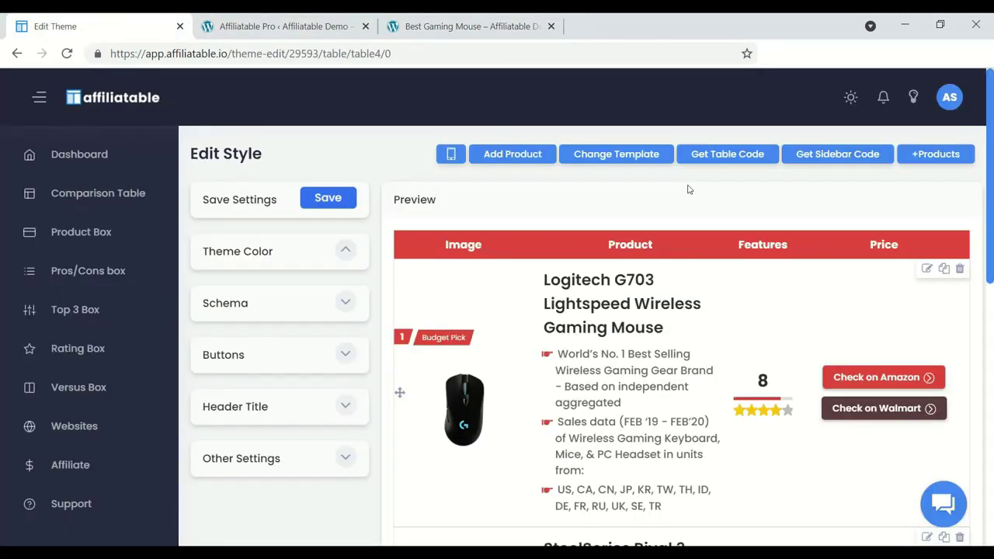
pyautogui.click(613, 153)
pyautogui.scroll(-1, 543, 350)
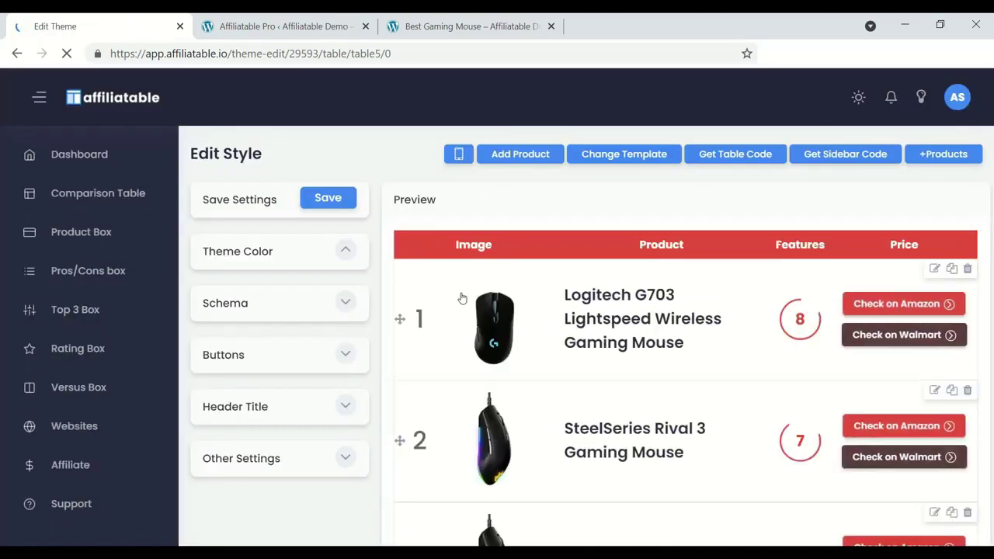
pyautogui.click(326, 198)
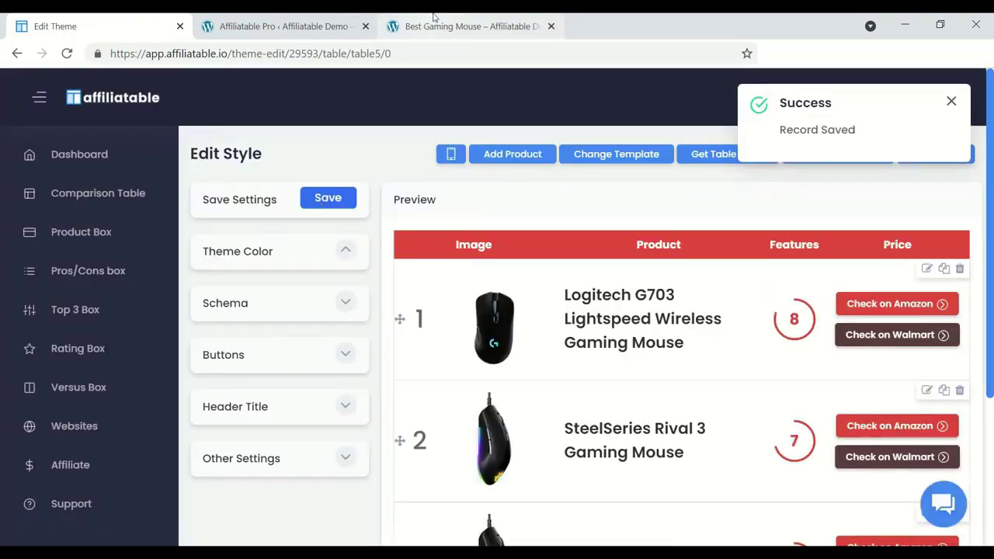
# - Sync the Affiliatable plugin in WordPress and reload the published Best Gaming Mouse post to check the compact template with circular scores
pyautogui.click(288, 26)
pyautogui.click(959, 135)
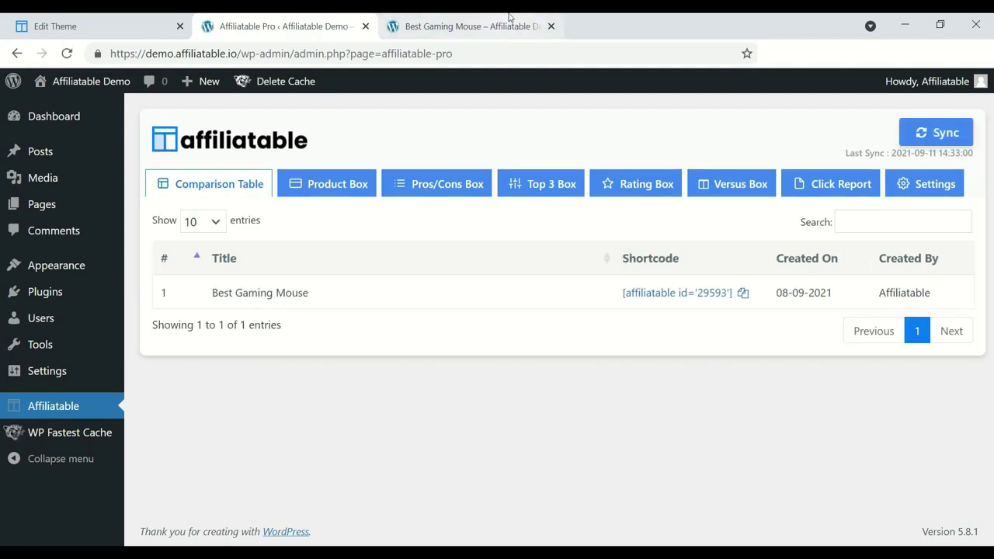
pyautogui.click(504, 23)
pyautogui.click(66, 52)
pyautogui.scroll(-3, 370, 242)
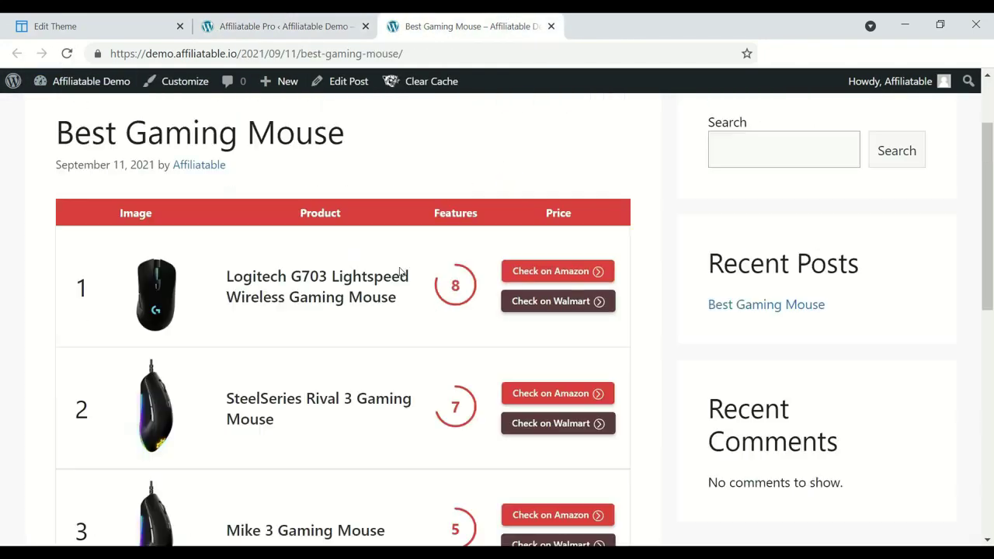
pyautogui.scroll(-3, 319, 342)
pyautogui.scroll(2, 308, 326)
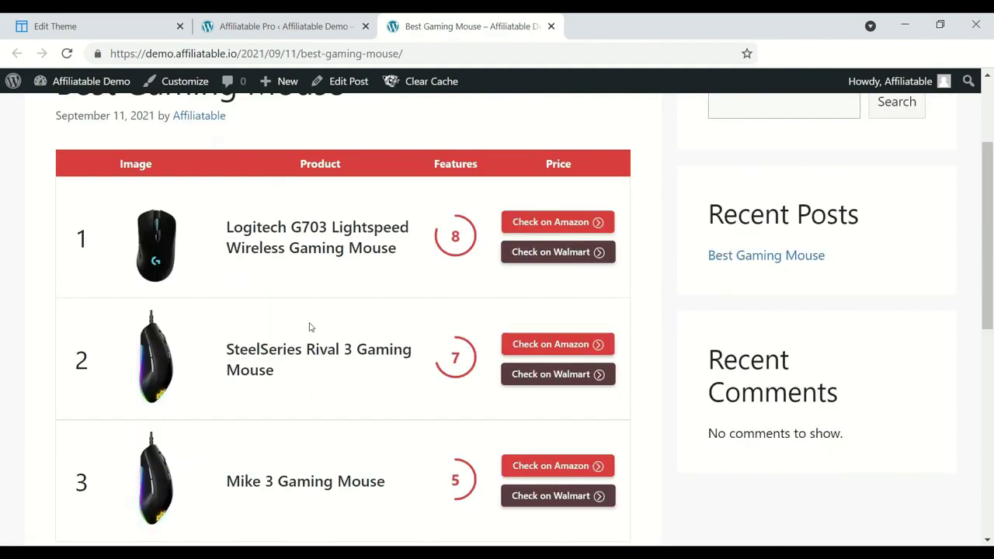
# - Return to the Affiliatable table editor, apply the card-style template with number badges and star ratings, and save it
pyautogui.click(262, 19)
pyautogui.click(54, 23)
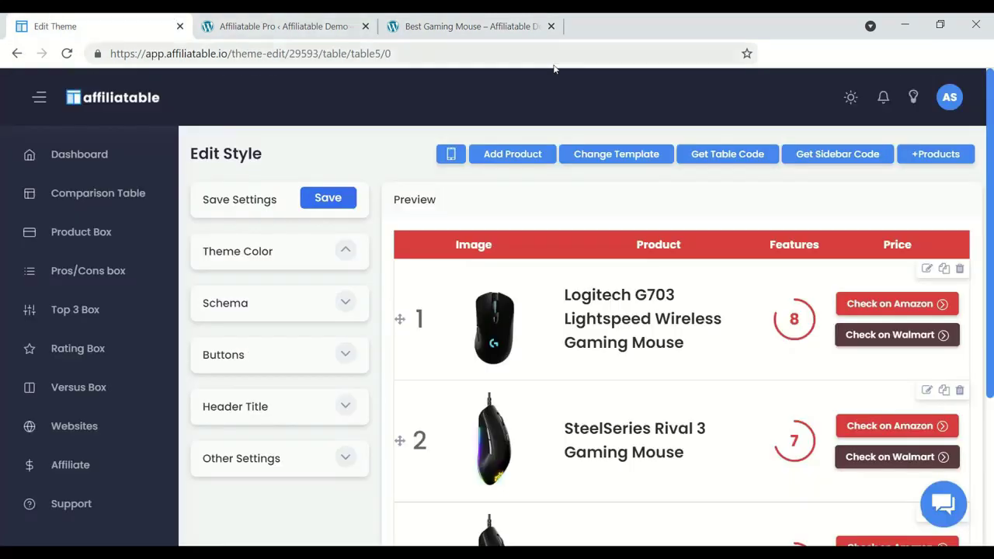
pyautogui.click(611, 155)
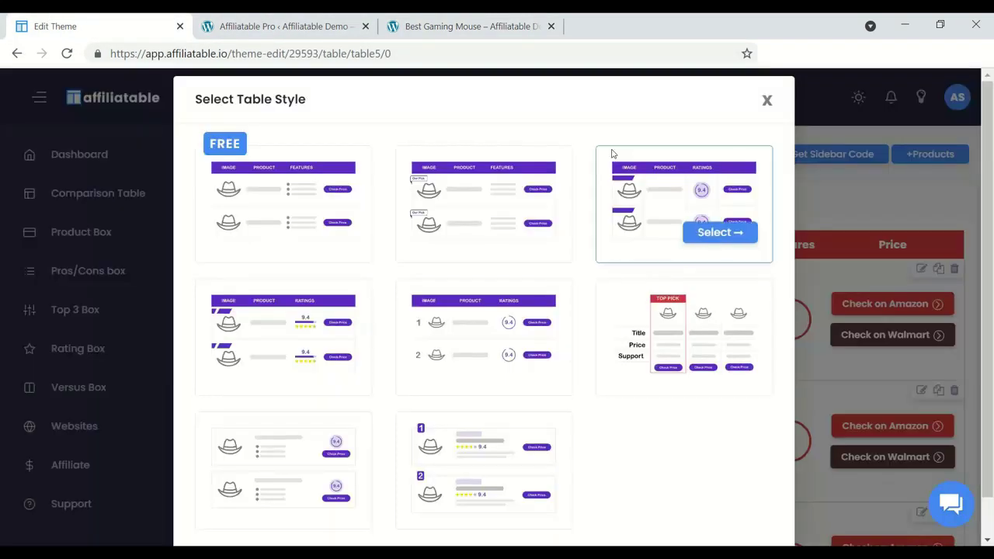
pyautogui.click(487, 448)
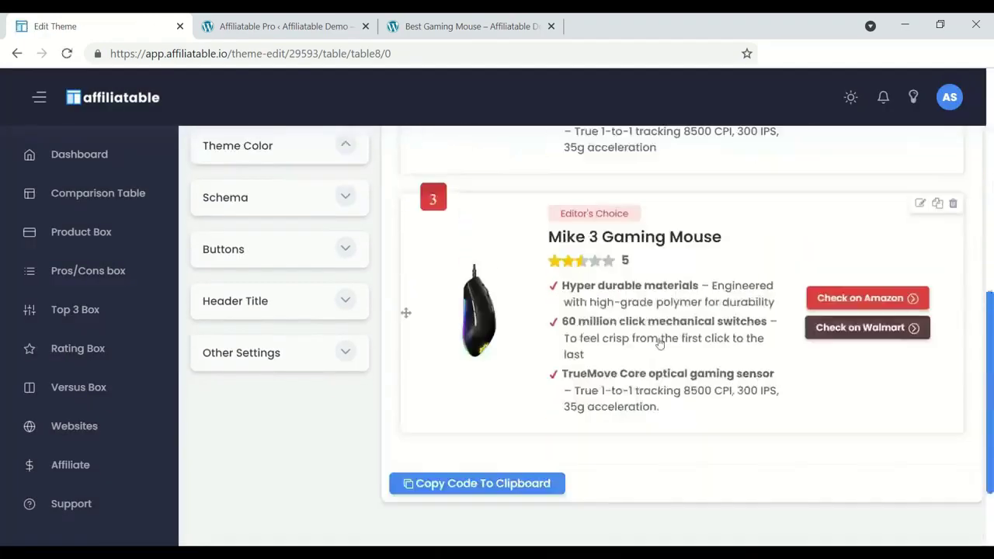
pyautogui.click(327, 198)
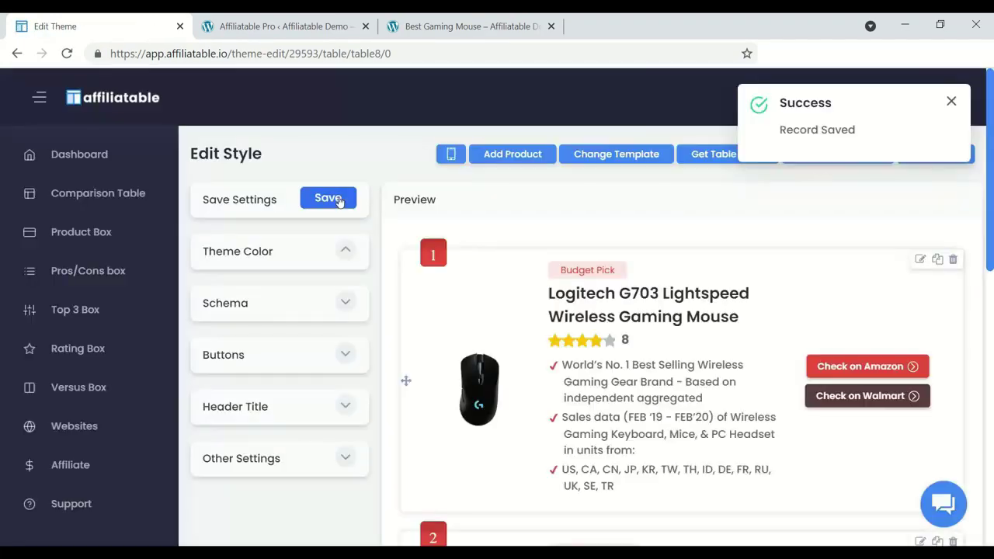
# - Sync the Affiliatable plugin in WordPress again and review the numbered product cards on the reloaded Best Gaming Mouse post
pyautogui.click(214, 17)
pyautogui.click(934, 133)
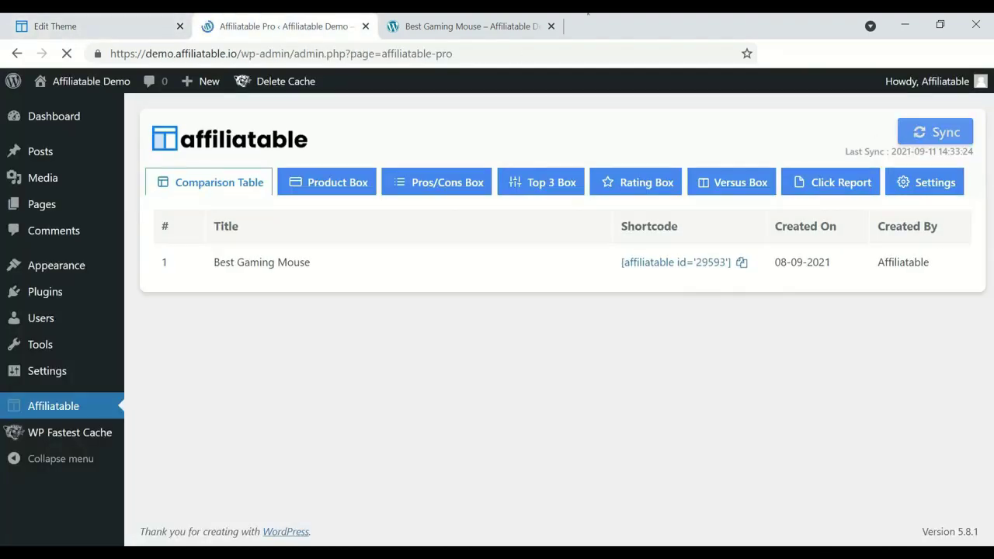
pyautogui.click(466, 26)
pyautogui.click(67, 52)
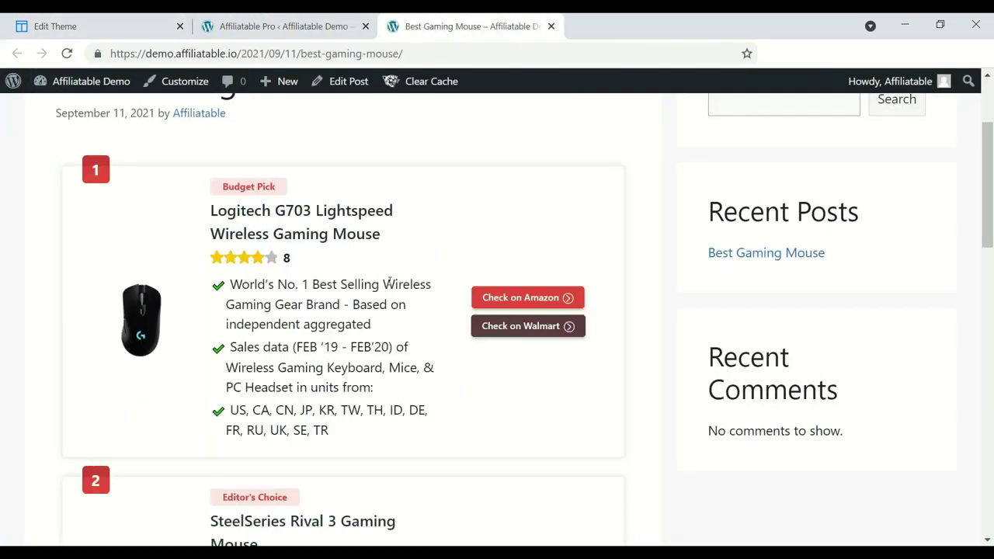
pyautogui.scroll(-9, 332, 280)
pyautogui.scroll(10, 333, 281)
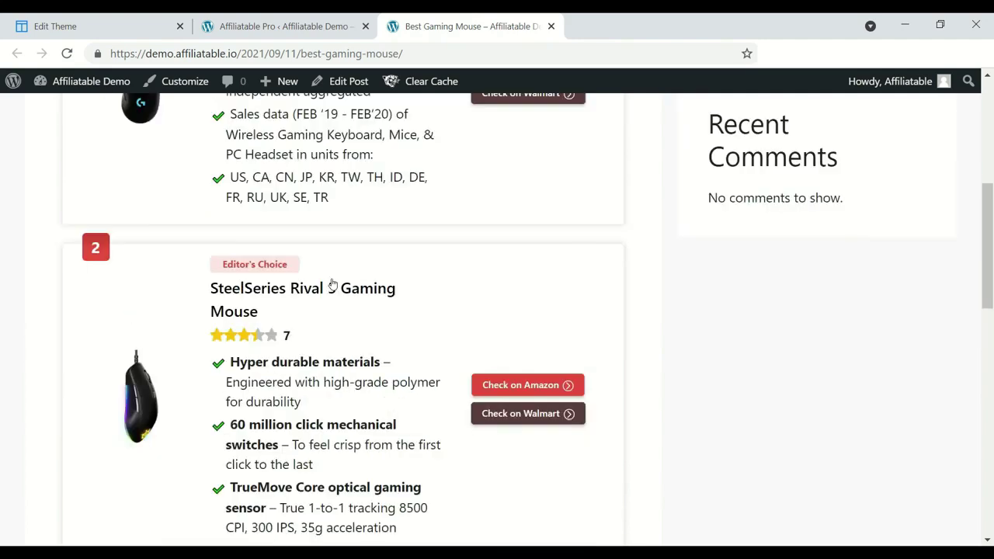